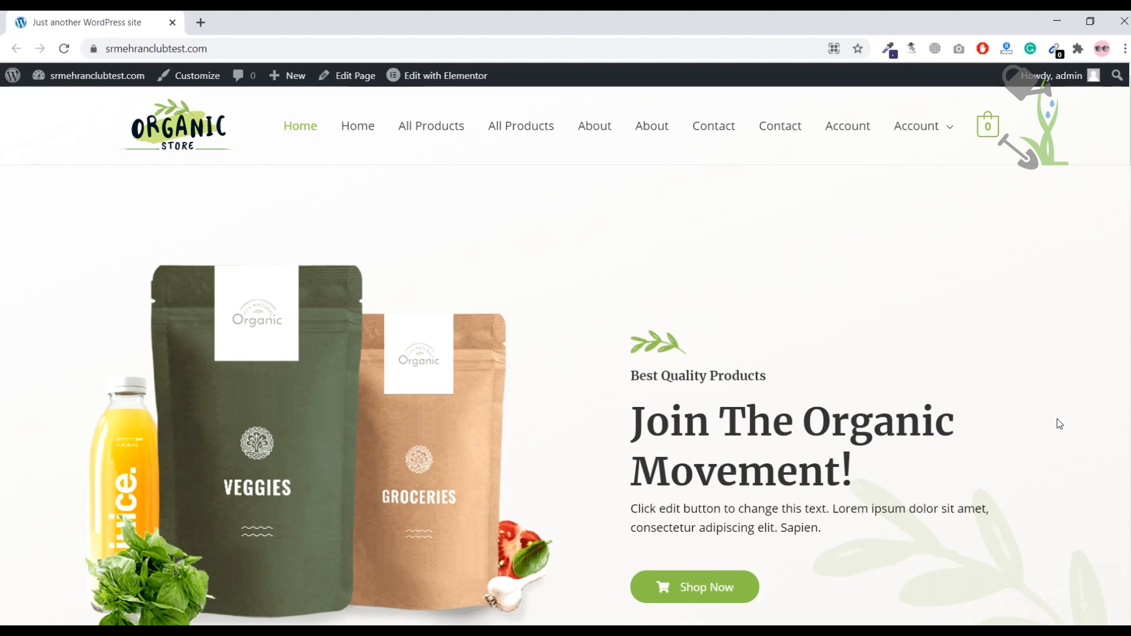
Step: Look over the store's home page, from the header through the best-selling products, offers and customer reviews
{"action": "scroll", "coordinate": [1053, 423], "scroll_direction": "down", "scroll_amount": 10}
{"action": "scroll", "coordinate": [667, 481], "scroll_direction": "down", "scroll_amount": 8}
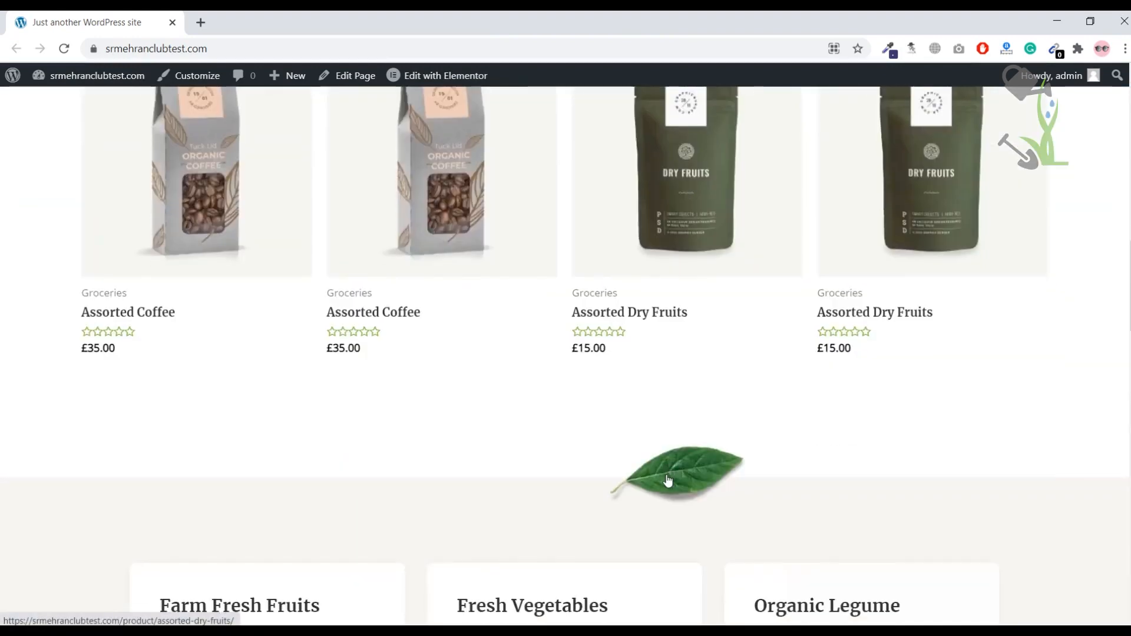
{"action": "scroll", "coordinate": [667, 481], "scroll_direction": "up", "scroll_amount": 6}
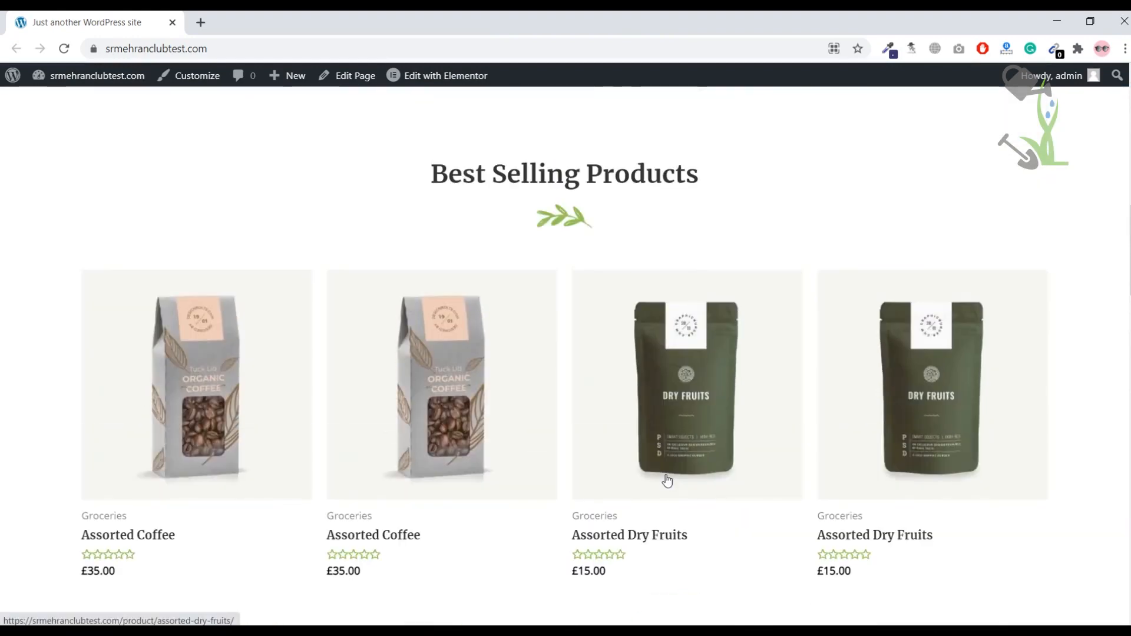
{"action": "scroll", "coordinate": [667, 481], "scroll_direction": "down", "scroll_amount": 8}
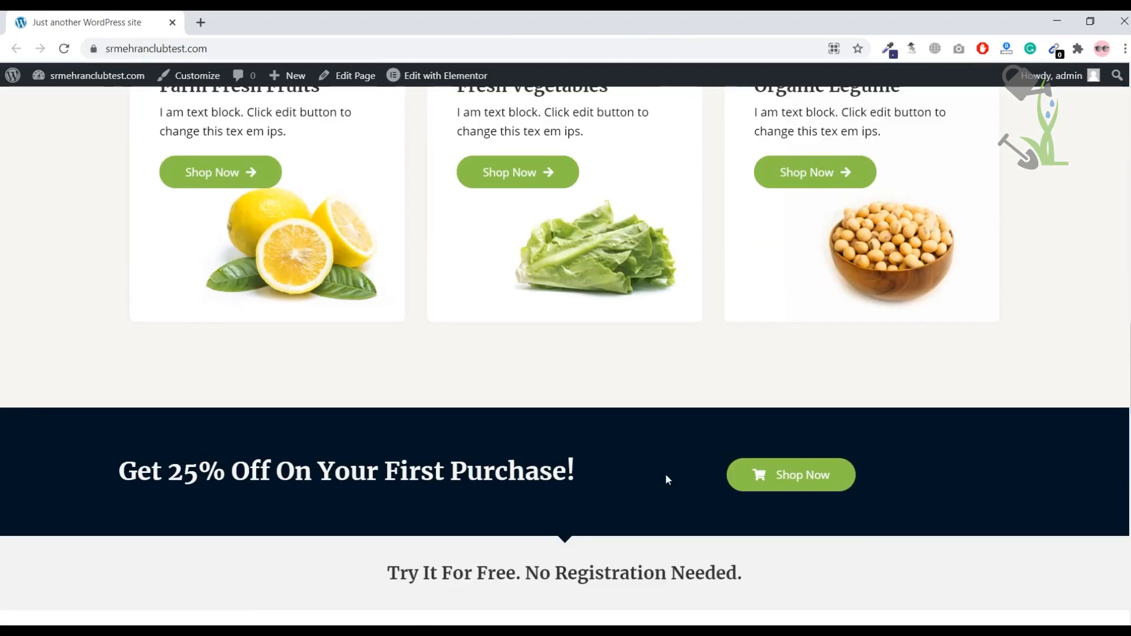
{"action": "scroll", "coordinate": [666, 475], "scroll_direction": "down", "scroll_amount": 15}
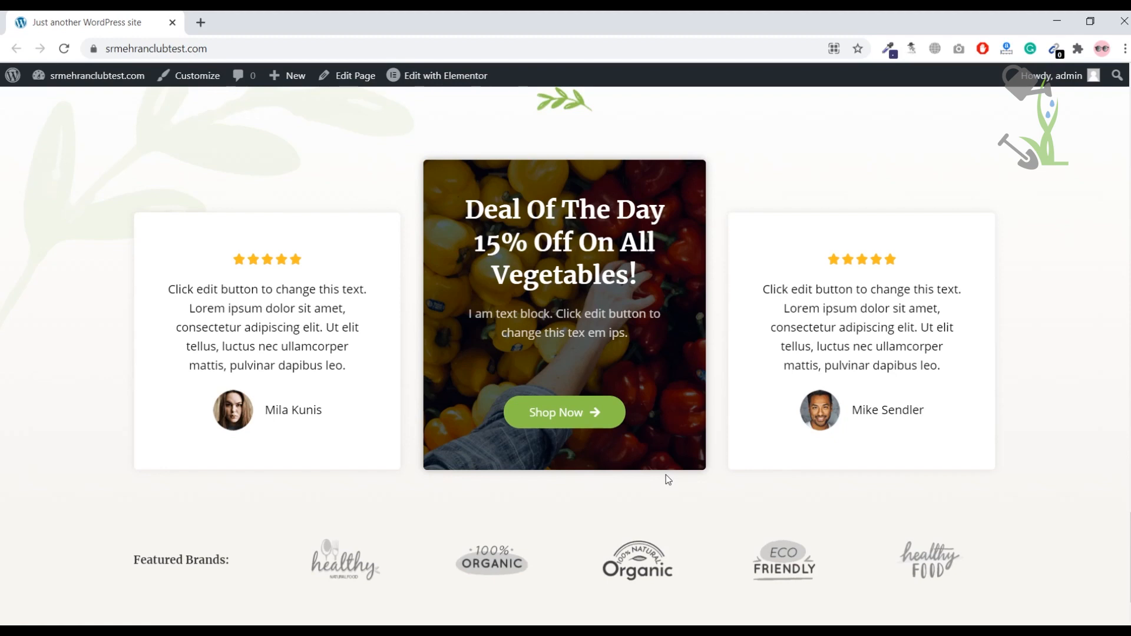
{"action": "scroll", "coordinate": [666, 475], "scroll_direction": "up", "scroll_amount": 2}
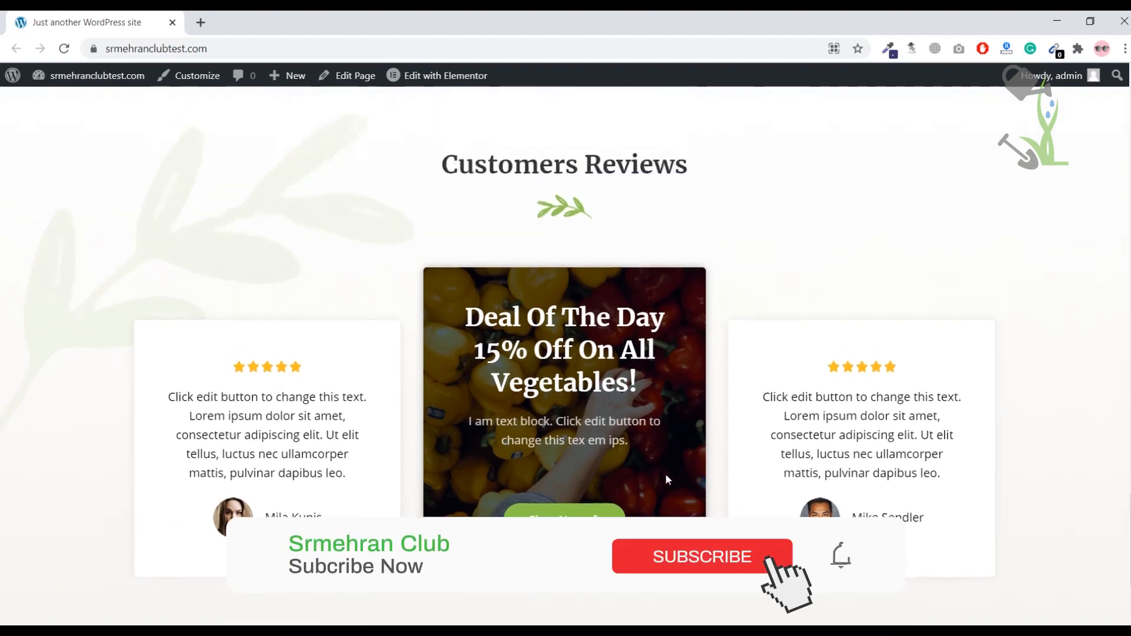
{"action": "scroll", "coordinate": [665, 475], "scroll_direction": "up", "scroll_amount": 20}
{"action": "middle_click", "coordinate": [720, 457]}
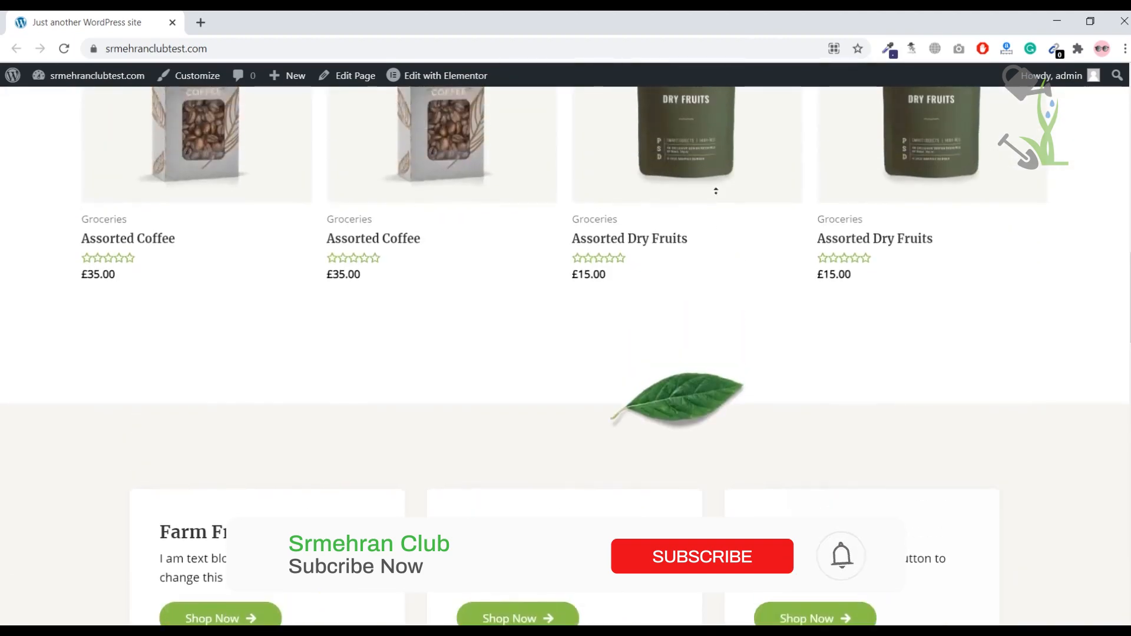
{"action": "scroll", "coordinate": [716, 190], "scroll_direction": "up", "scroll_amount": 10}
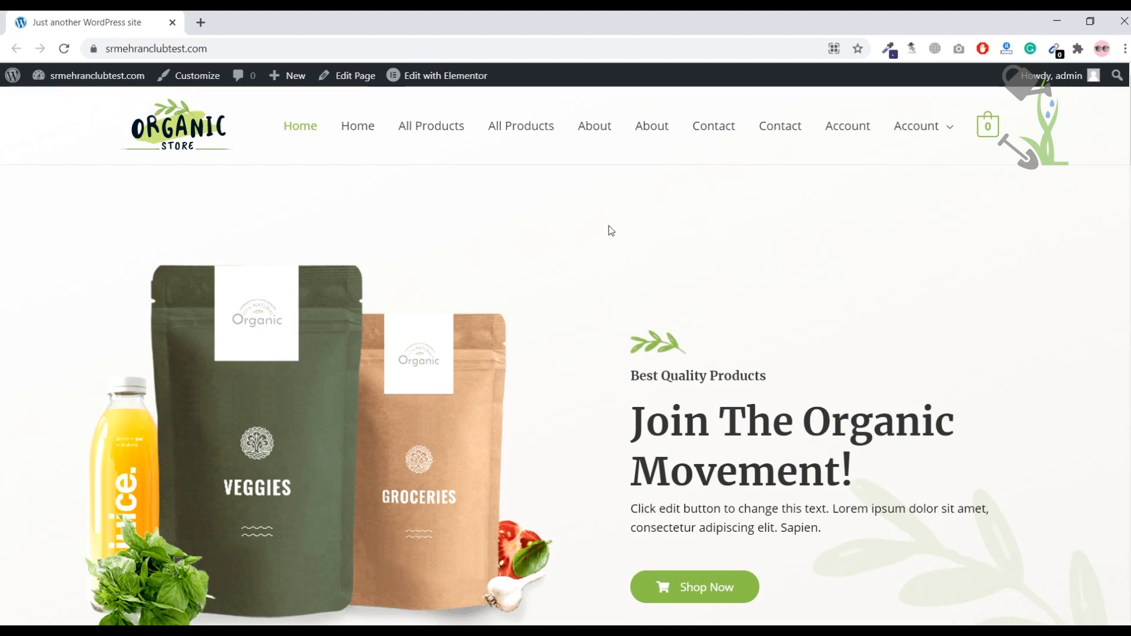
{"action": "scroll", "coordinate": [612, 362], "scroll_direction": "down", "scroll_amount": 8}
{"action": "scroll", "coordinate": [610, 361], "scroll_direction": "up", "scroll_amount": 8}
Step: Open the site's WordPress admin dashboard at srmehranclubtest.com/wp-admin
{"action": "left_click", "coordinate": [235, 52]}
{"action": "left_click", "coordinate": [287, 44]}
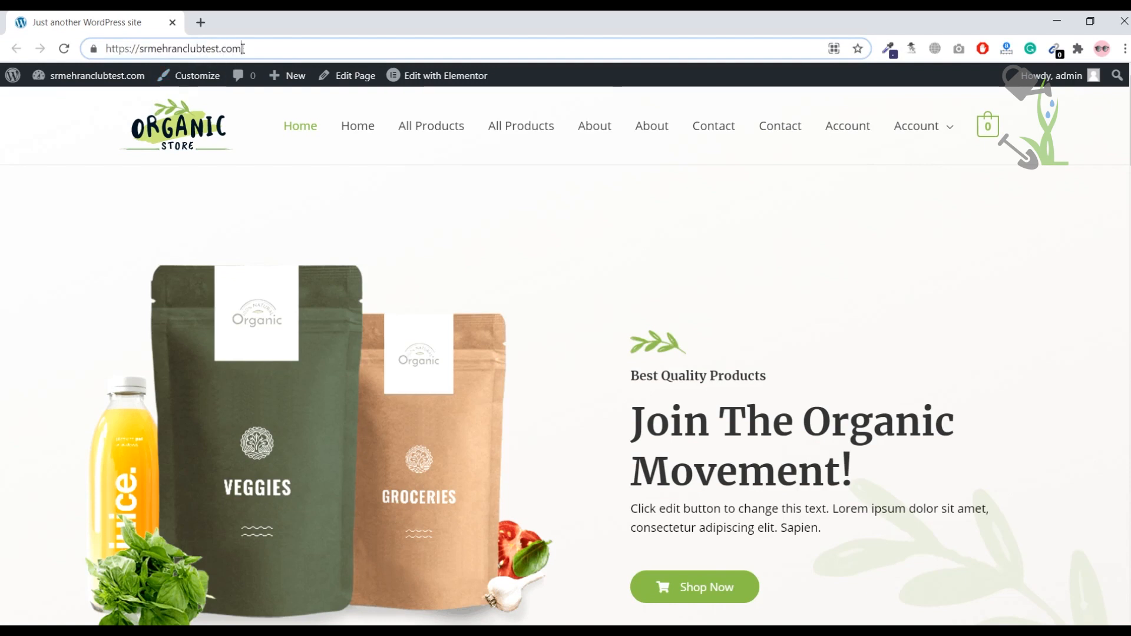
{"action": "type", "text": "/wp"}
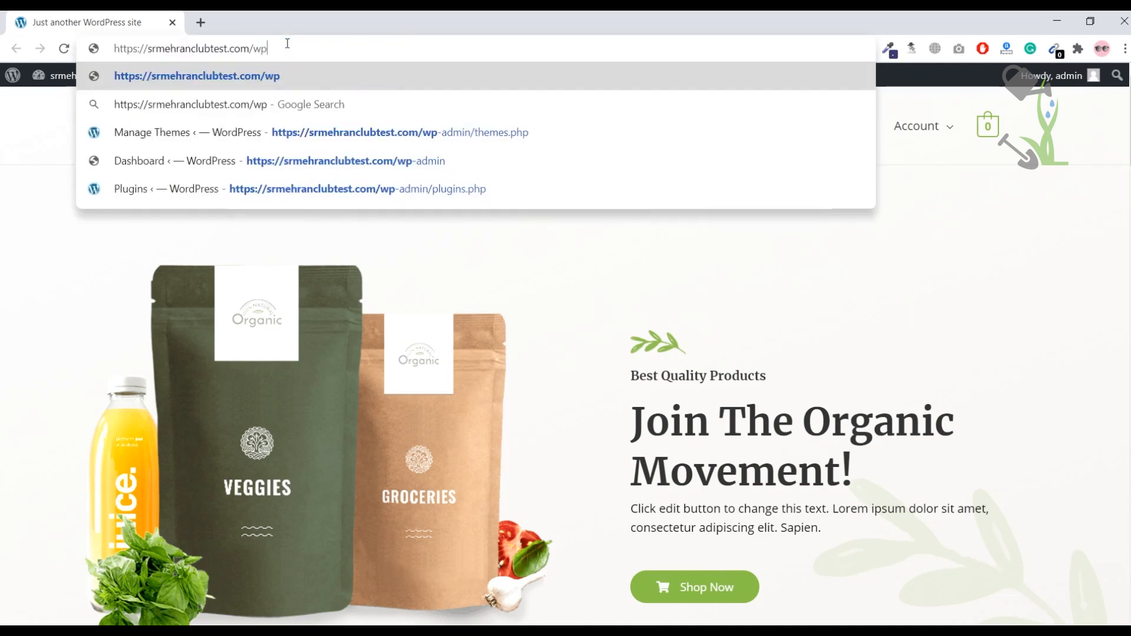
{"action": "type", "text": "-admin"}
{"action": "key", "text": "Return"}
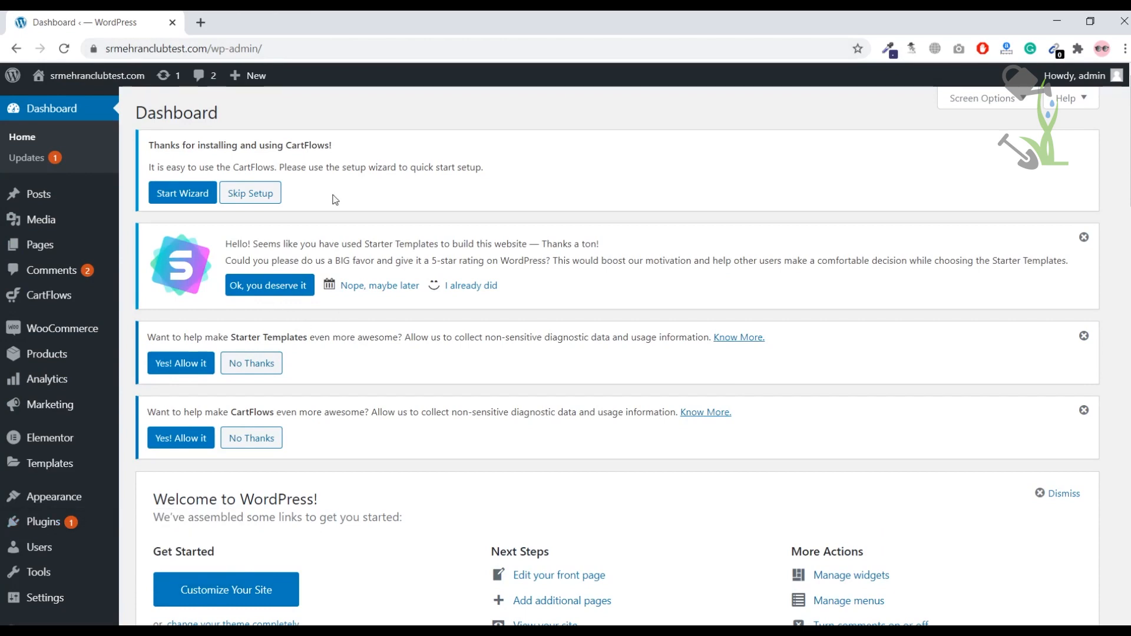
Step: Open the list of installed plugins and look through it
{"action": "scroll", "coordinate": [752, 208], "scroll_direction": "down", "scroll_amount": 6}
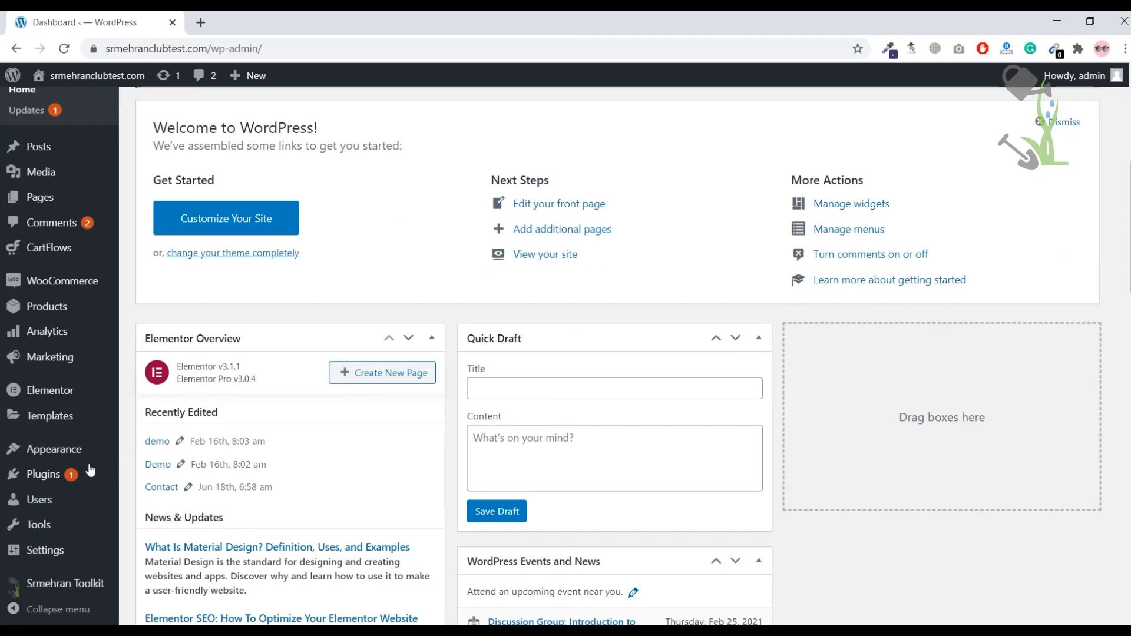
{"action": "mouse_move", "coordinate": [41, 475]}
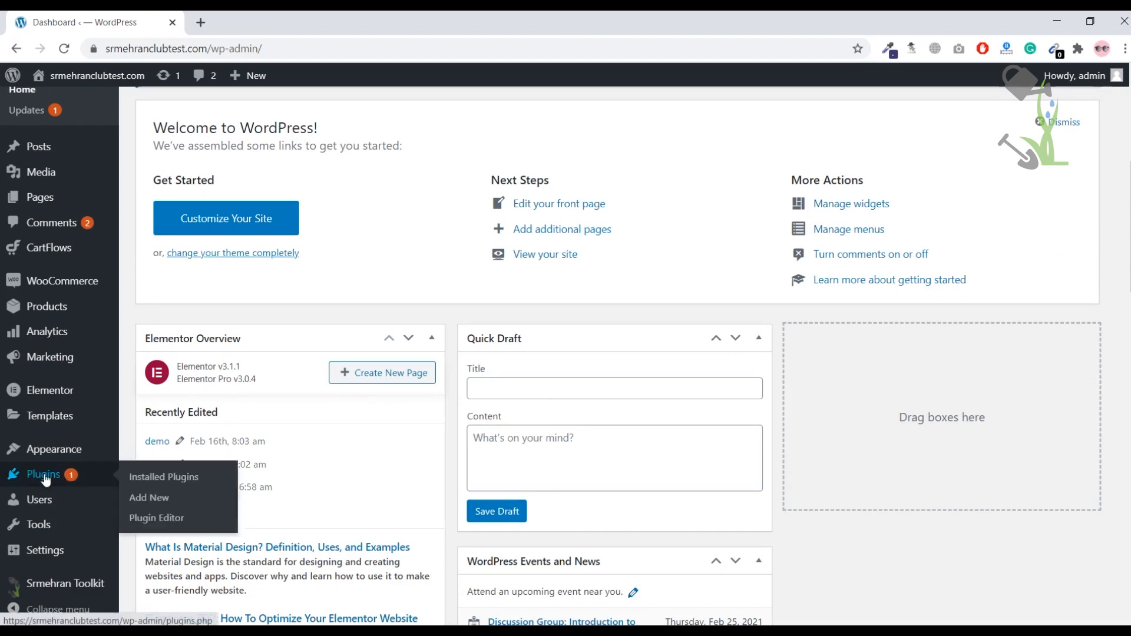
{"action": "left_click", "coordinate": [157, 477]}
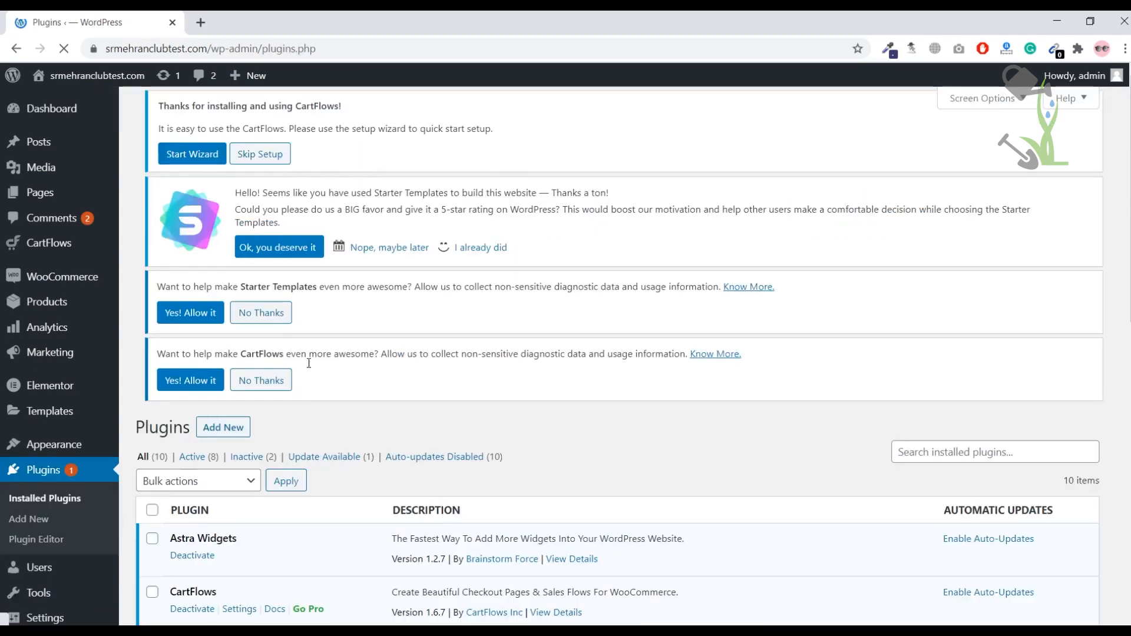
{"action": "scroll", "coordinate": [429, 318], "scroll_direction": "down", "scroll_amount": 6}
{"action": "scroll", "coordinate": [348, 294], "scroll_direction": "up", "scroll_amount": 4}
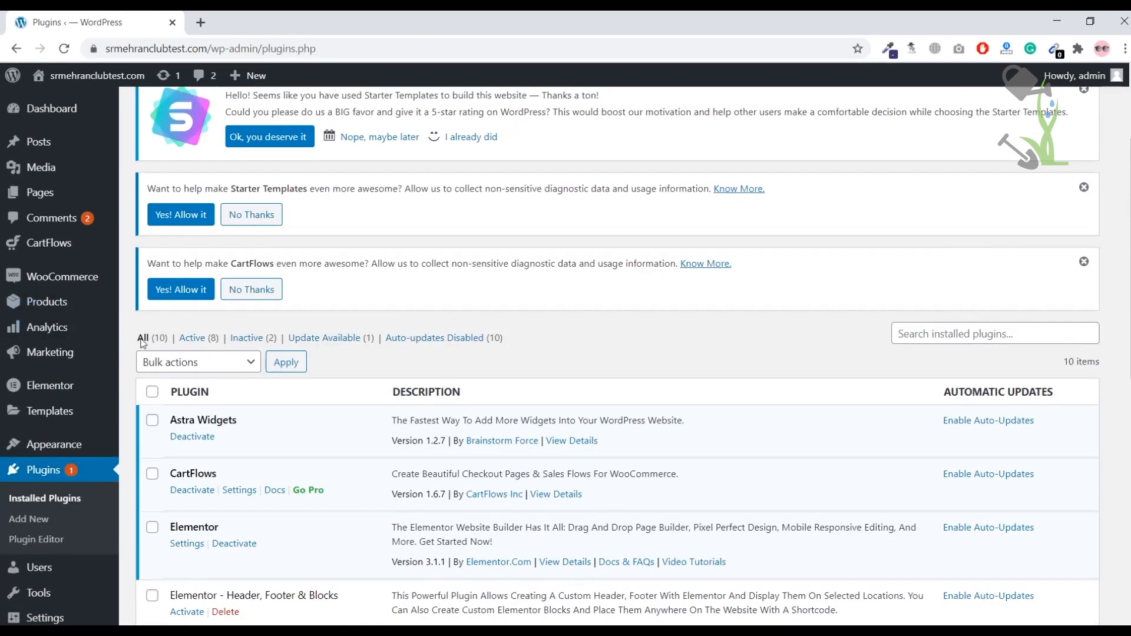
{"action": "scroll", "coordinate": [264, 318], "scroll_direction": "up", "scroll_amount": 3}
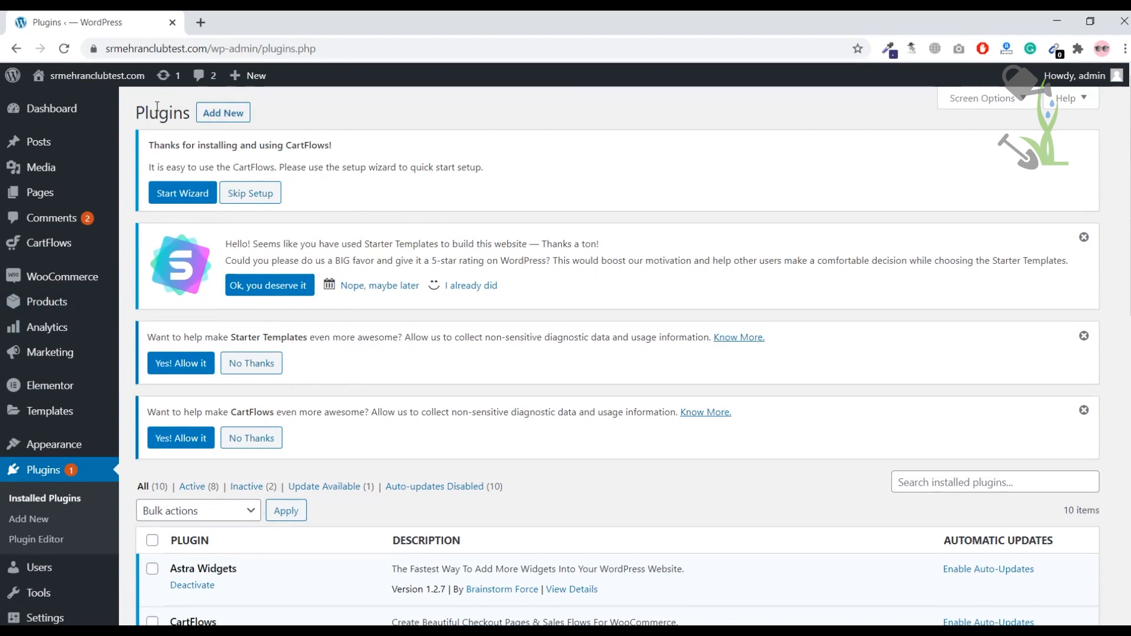
Step: Start adding a new plugin and search the plugin directory for "coming soon"
{"action": "left_click_drag", "start_coordinate": [185, 111], "coordinate": [320, 116]}
{"action": "left_click", "coordinate": [223, 112]}
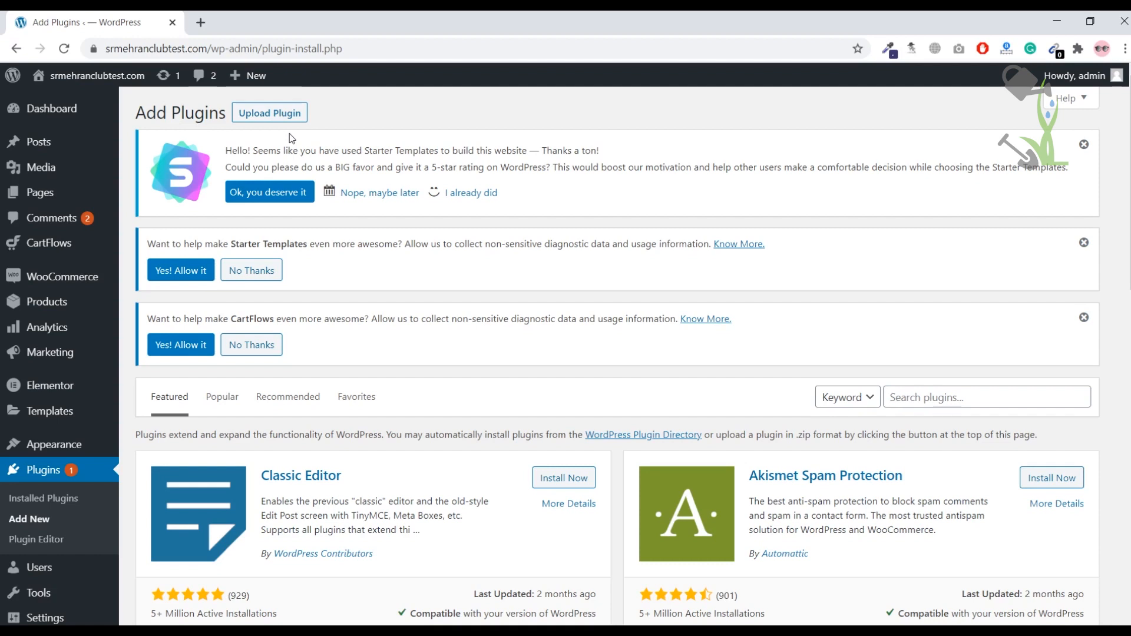
{"action": "left_click", "coordinate": [955, 399]}
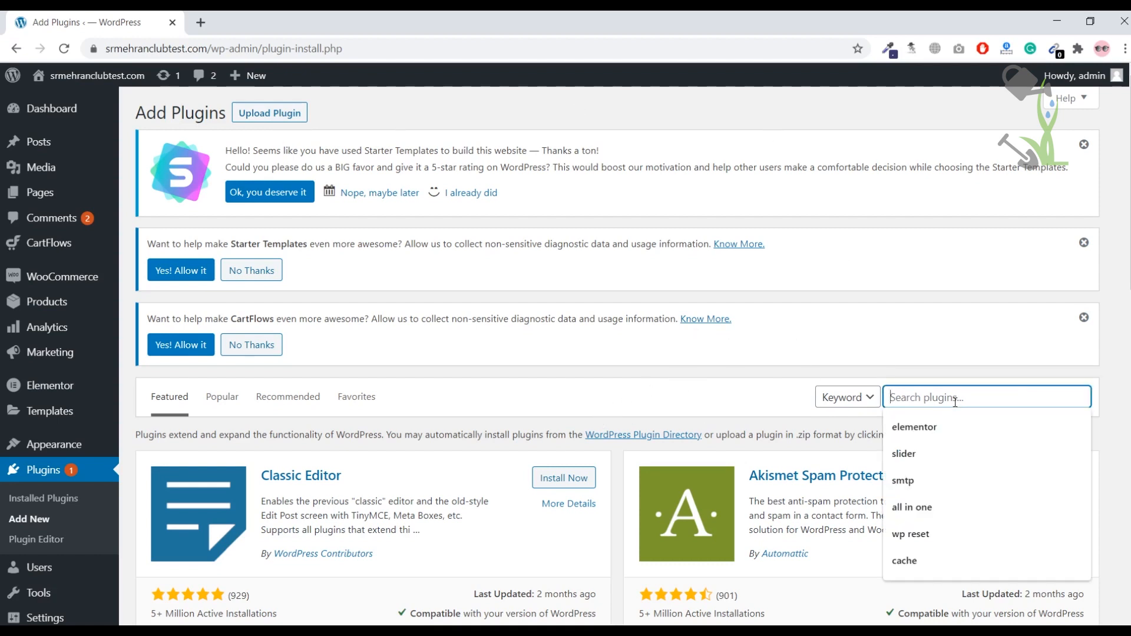
{"action": "type", "text": "coming soon"}
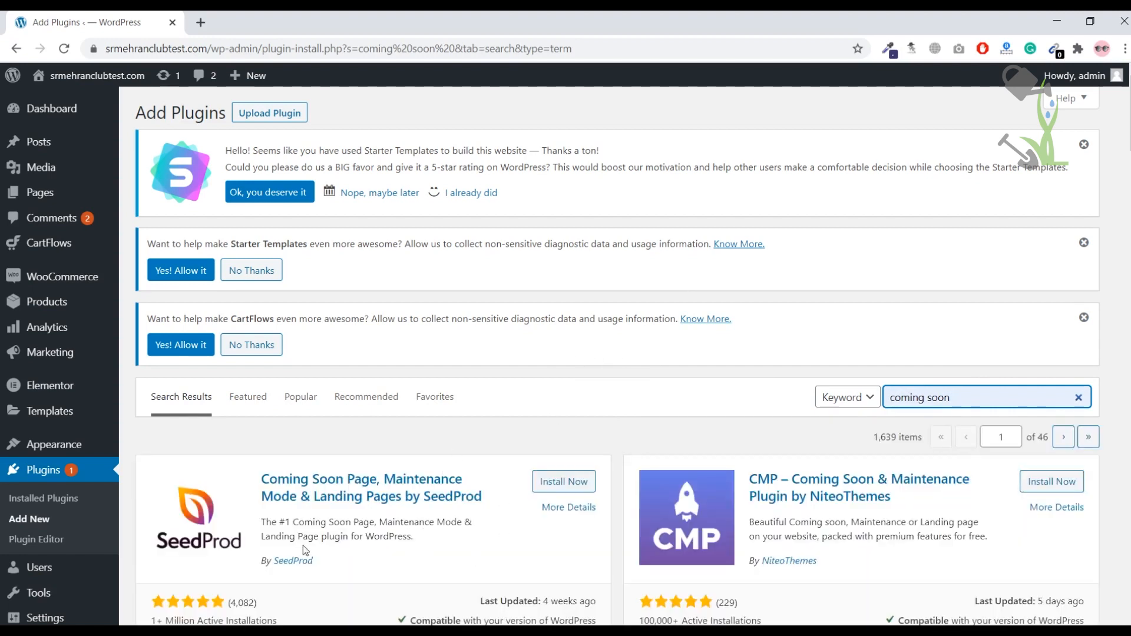
Step: Install and activate the plugin "Coming Soon Page, Maintenance Mode & Landing Pages by SeedProd"
{"action": "left_click_drag", "start_coordinate": [349, 567], "coordinate": [274, 561]}
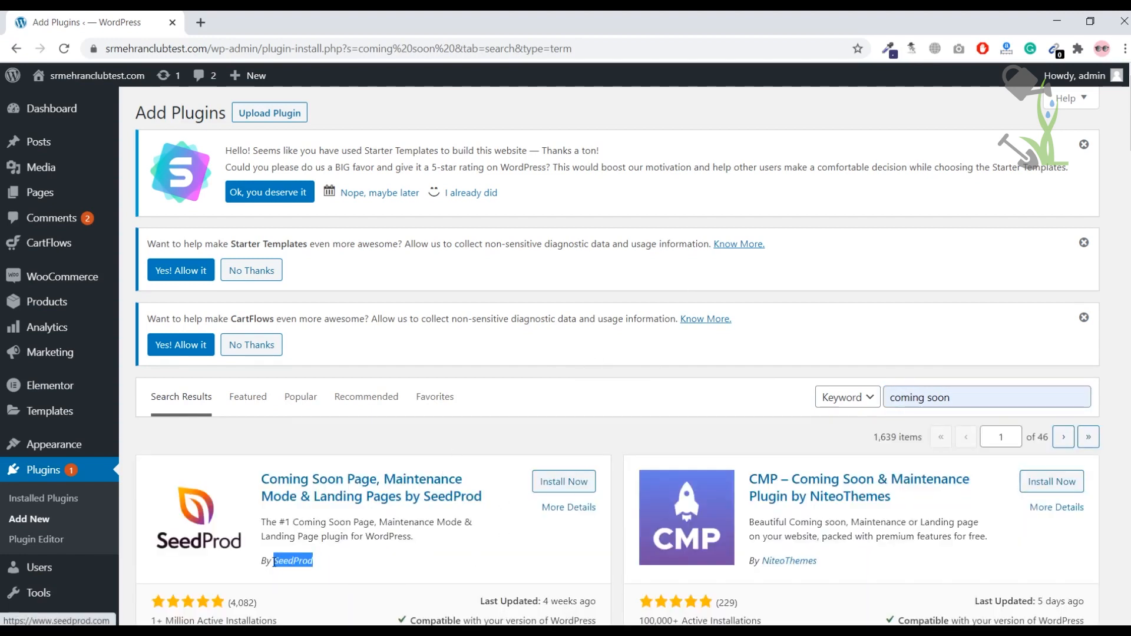
{"action": "left_click", "coordinate": [462, 566]}
{"action": "scroll", "coordinate": [512, 495], "scroll_direction": "down", "scroll_amount": 1}
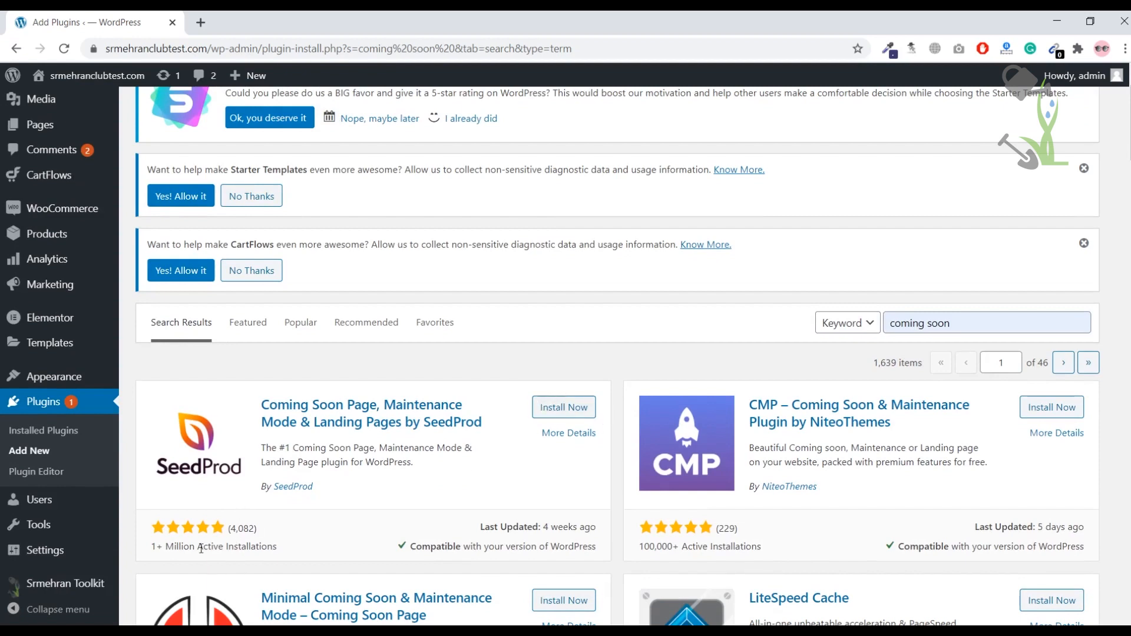
{"action": "left_click_drag", "start_coordinate": [158, 547], "coordinate": [226, 546]}
{"action": "left_click", "coordinate": [244, 547]}
{"action": "left_click", "coordinate": [568, 407]}
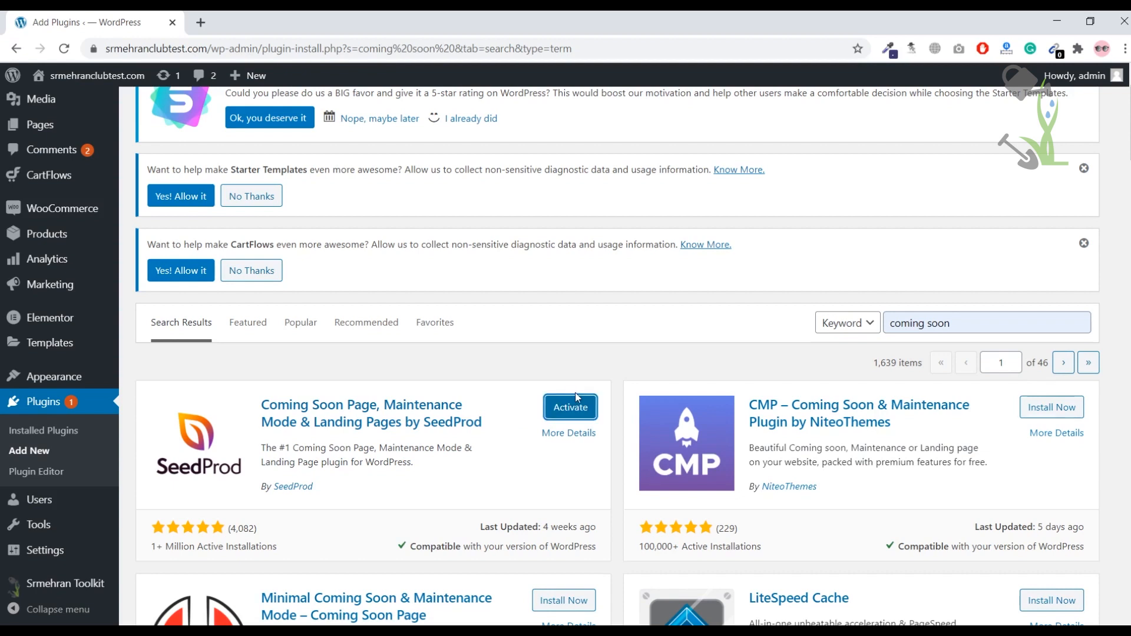
{"action": "left_click", "coordinate": [574, 395]}
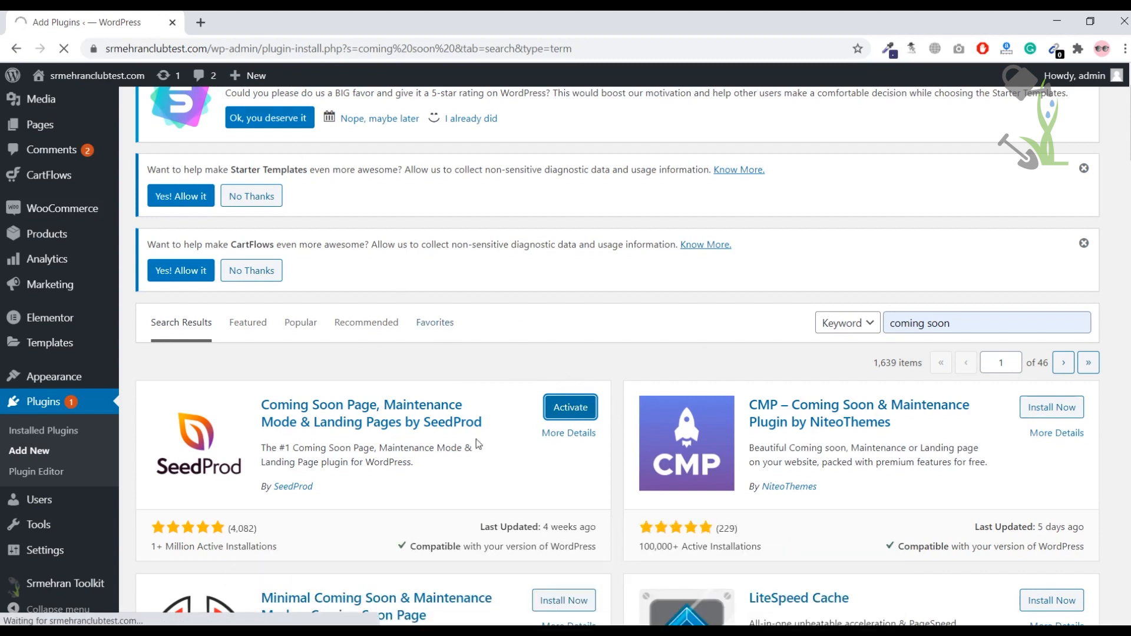
Step: View the public home page of srmehranclubtest.com in an incognito window and return to the WordPress admin window
{"action": "left_click_drag", "start_coordinate": [208, 45], "coordinate": [106, 44]}
{"action": "key", "text": "ctrl+c"}
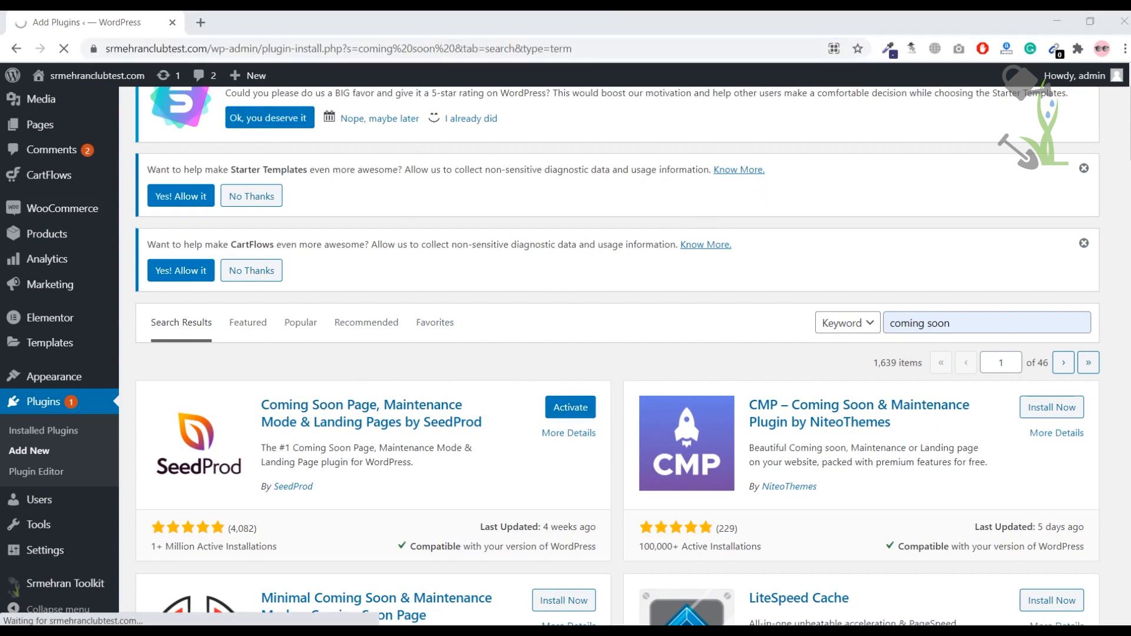
{"action": "left_click", "coordinate": [379, 594]}
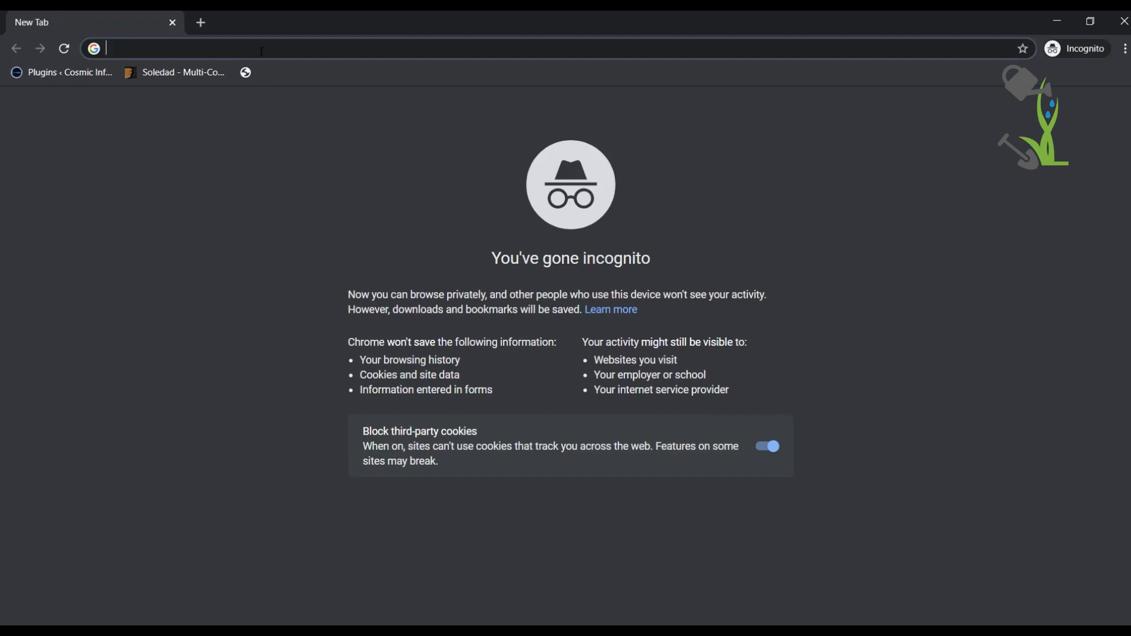
{"action": "key", "text": "ctrl+v"}
{"action": "key", "text": "Return"}
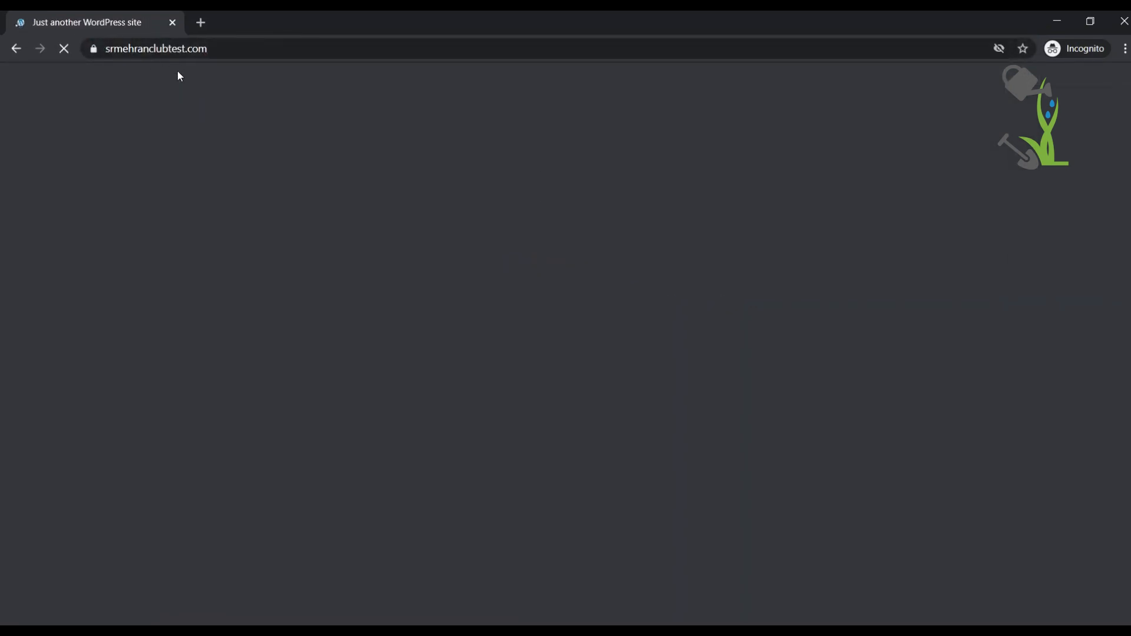
{"action": "scroll", "coordinate": [656, 255], "scroll_direction": "down", "scroll_amount": 12}
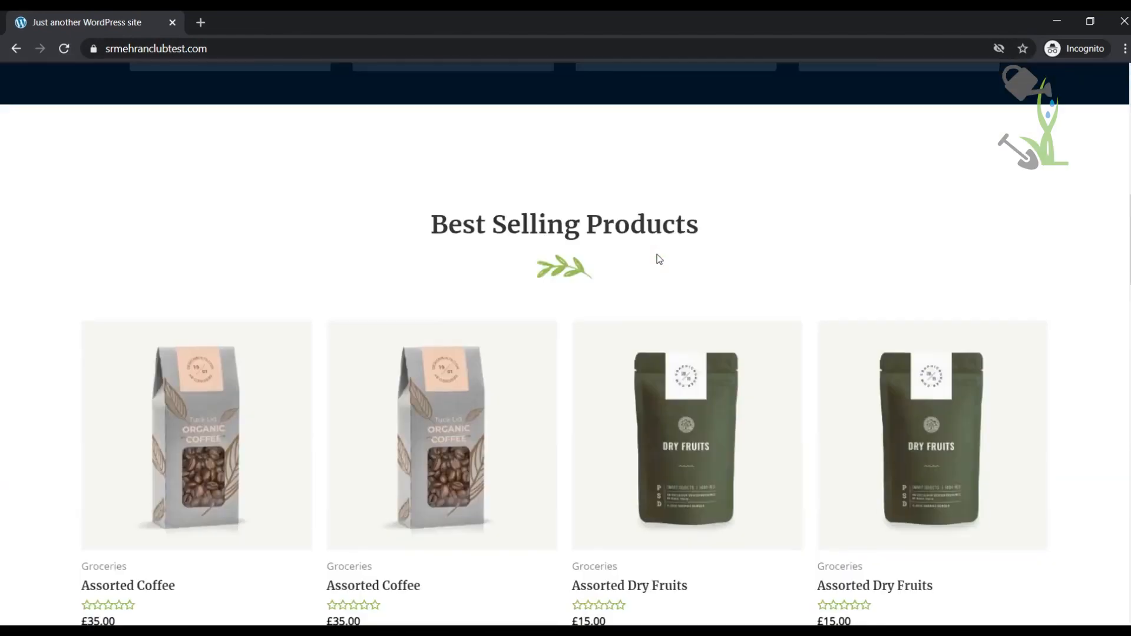
{"action": "scroll", "coordinate": [656, 255], "scroll_direction": "up", "scroll_amount": 7}
{"action": "scroll", "coordinate": [658, 259], "scroll_direction": "up", "scroll_amount": 5}
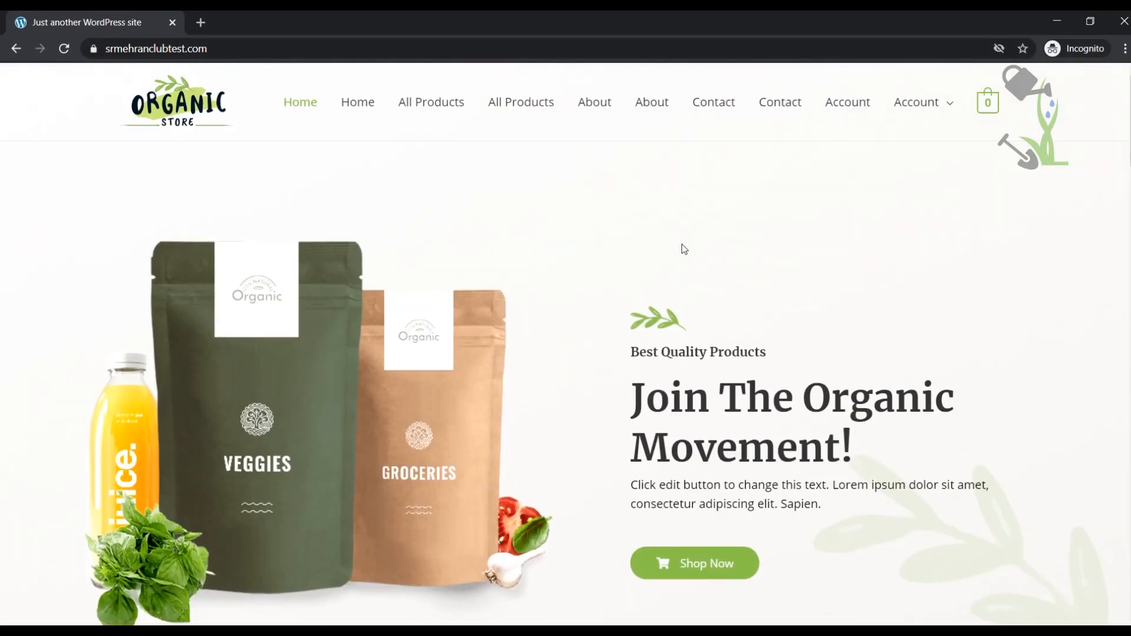
{"action": "left_click", "coordinate": [1058, 20]}
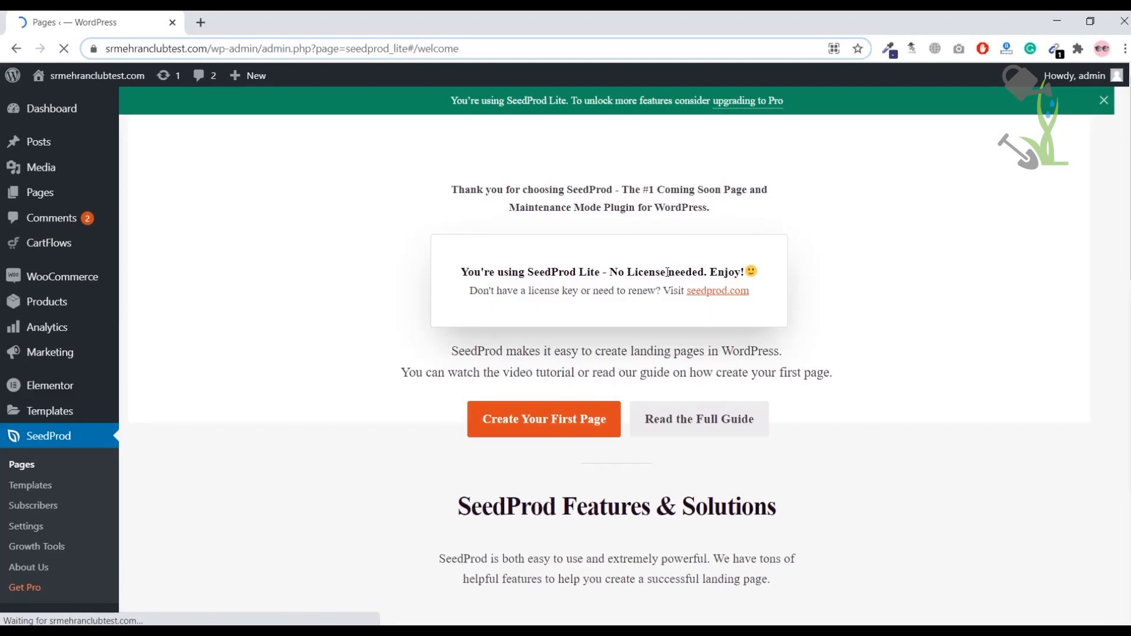
Step: Look over the SeedProd welcome page and open SeedProd's page templates
{"action": "scroll", "coordinate": [517, 371], "scroll_direction": "down", "scroll_amount": 11}
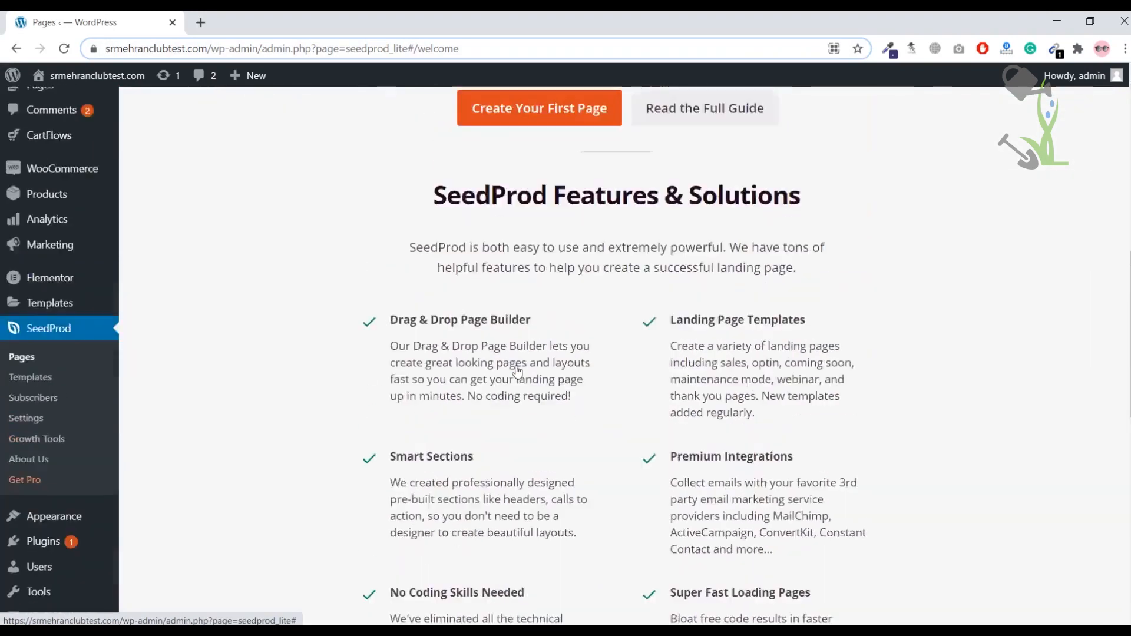
{"action": "scroll", "coordinate": [490, 371], "scroll_direction": "up", "scroll_amount": 10}
{"action": "scroll", "coordinate": [490, 371], "scroll_direction": "down", "scroll_amount": 4}
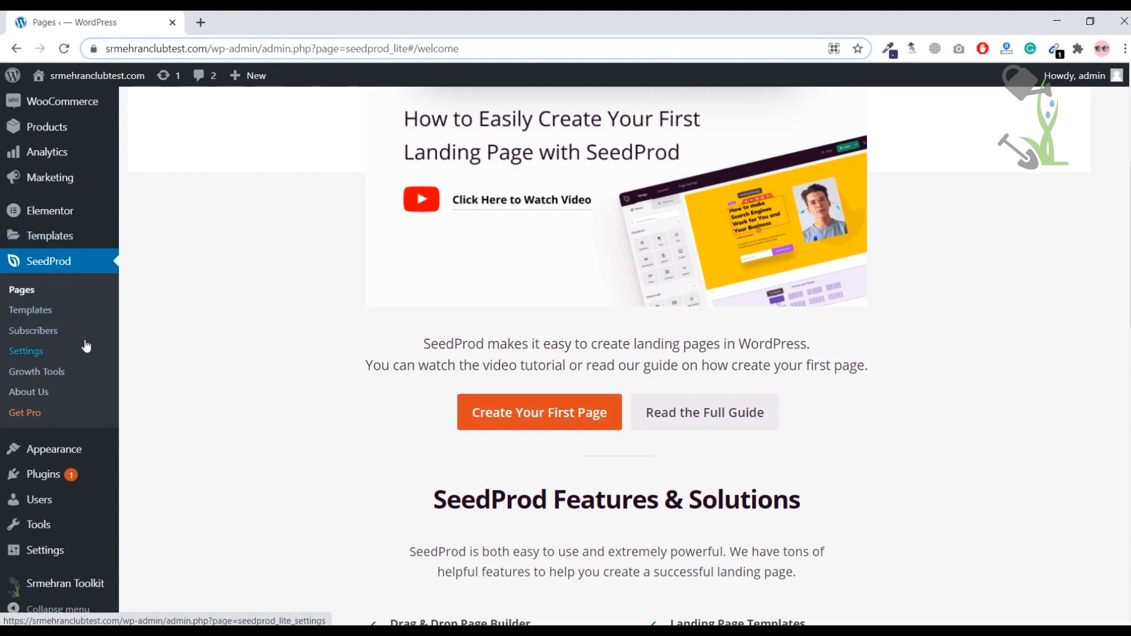
{"action": "left_click", "coordinate": [24, 312]}
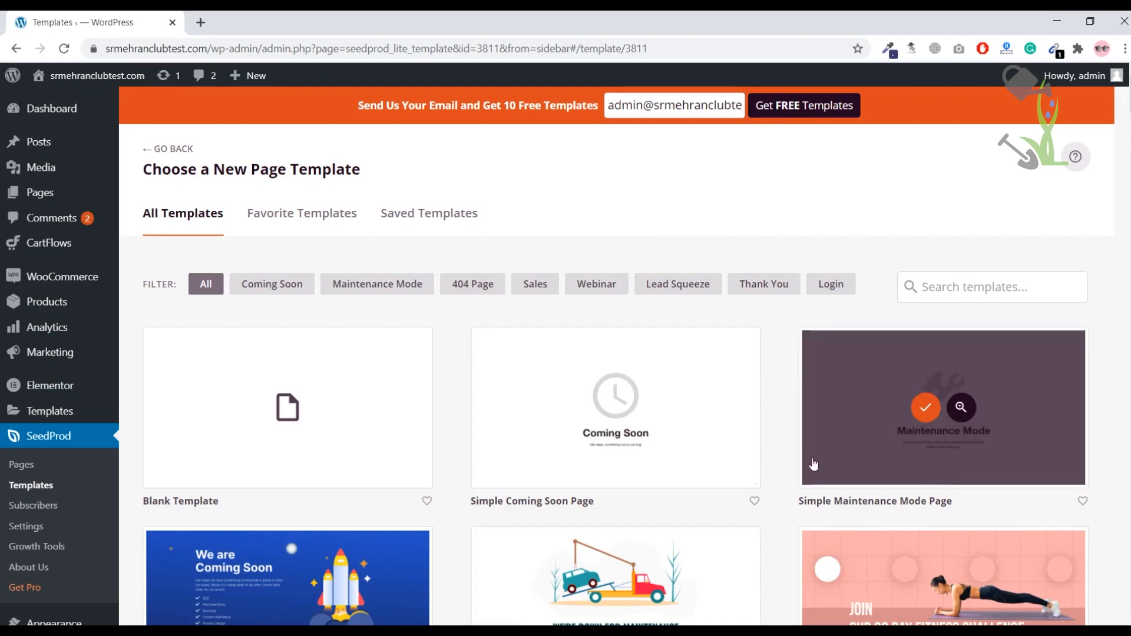
Step: Browse the available SeedProd page templates and open the SeedProd Pages overview
{"action": "scroll", "coordinate": [813, 465], "scroll_direction": "down", "scroll_amount": 3}
{"action": "mouse_move", "coordinate": [189, 391]}
{"action": "scroll", "coordinate": [433, 355], "scroll_direction": "up", "scroll_amount": 4}
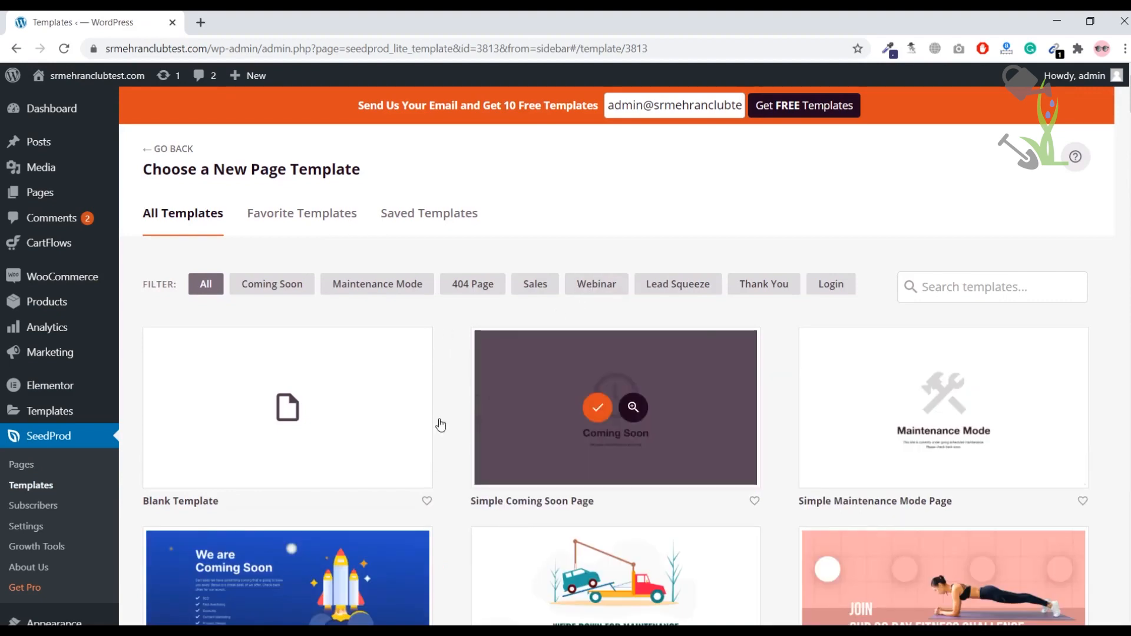
{"action": "scroll", "coordinate": [493, 514], "scroll_direction": "down", "scroll_amount": 2}
{"action": "scroll", "coordinate": [701, 428], "scroll_direction": "down", "scroll_amount": 3}
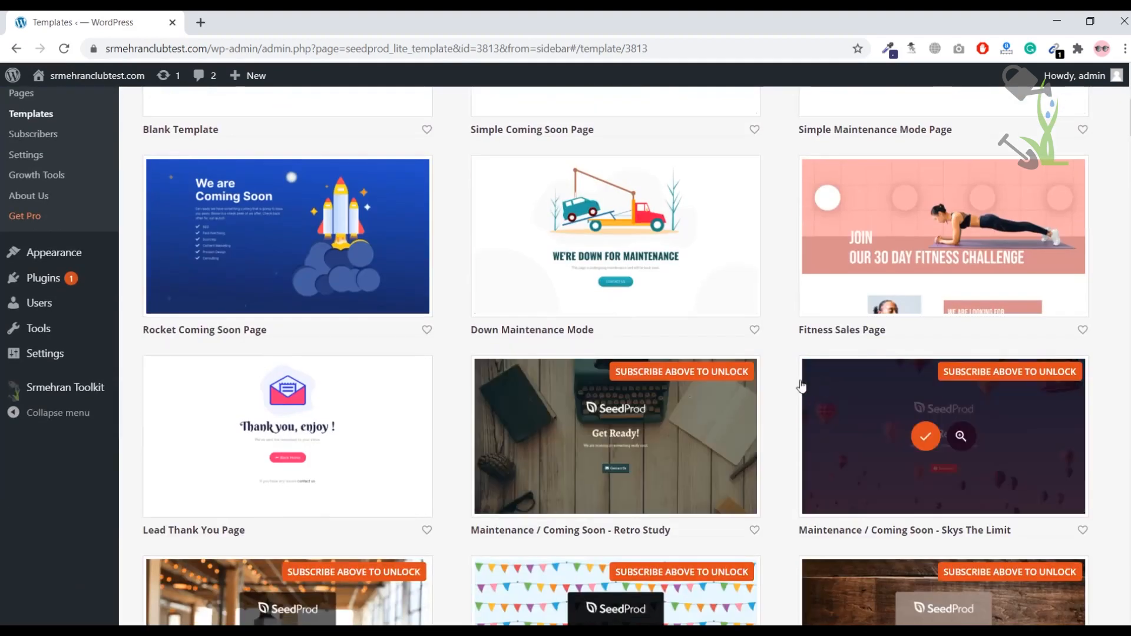
{"action": "scroll", "coordinate": [774, 383], "scroll_direction": "up", "scroll_amount": 5}
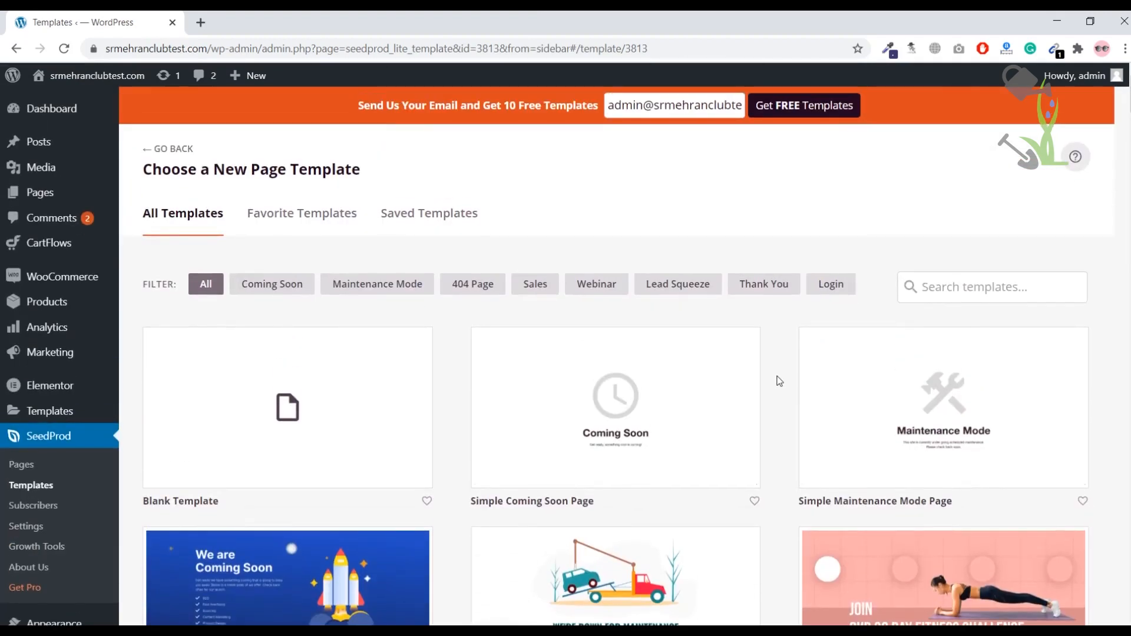
{"action": "left_click", "coordinate": [31, 471]}
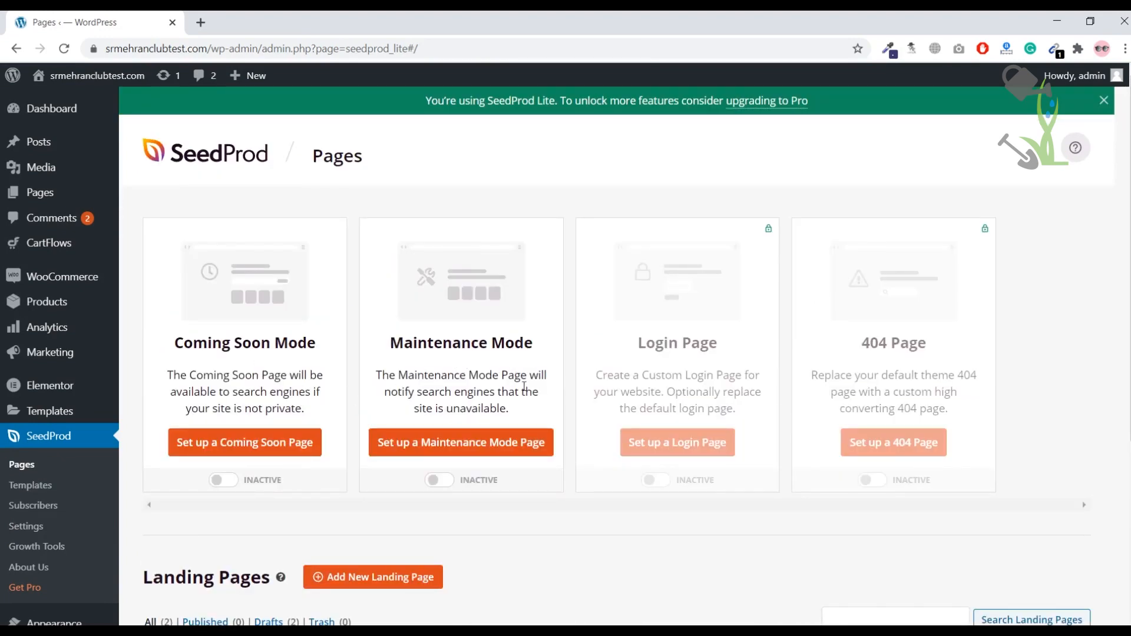
Step: Read the Coming Soon Mode description and activate Coming Soon Mode for the site
{"action": "mouse_move", "coordinate": [695, 409]}
{"action": "left_click_drag", "start_coordinate": [242, 392], "coordinate": [278, 388]}
{"action": "left_click_drag", "start_coordinate": [190, 411], "coordinate": [287, 404]}
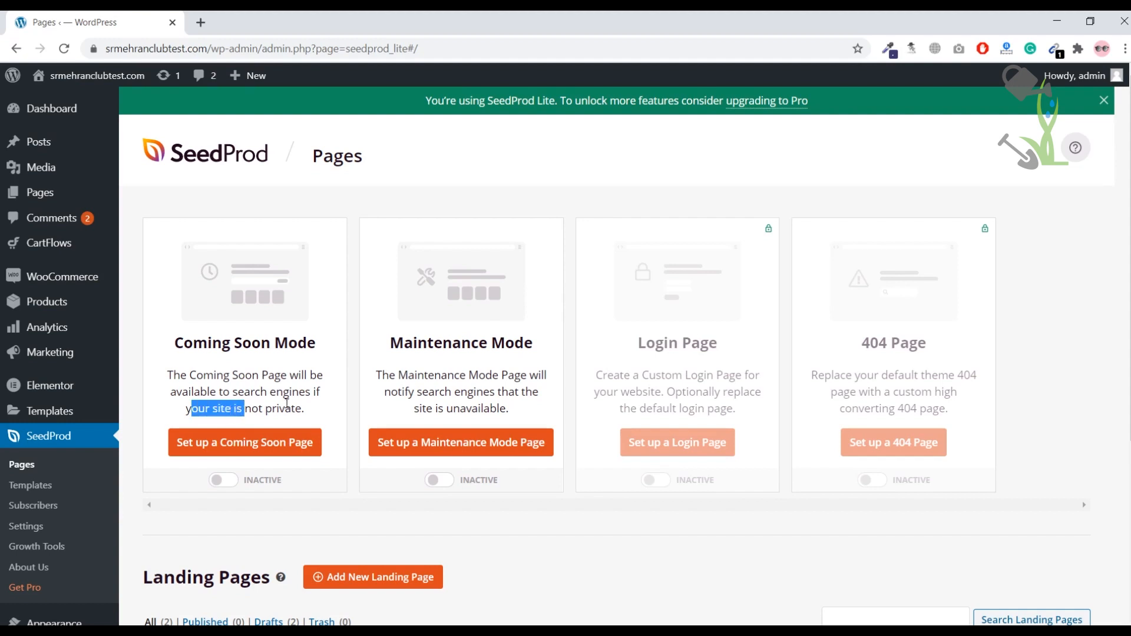
{"action": "left_click", "coordinate": [287, 404]}
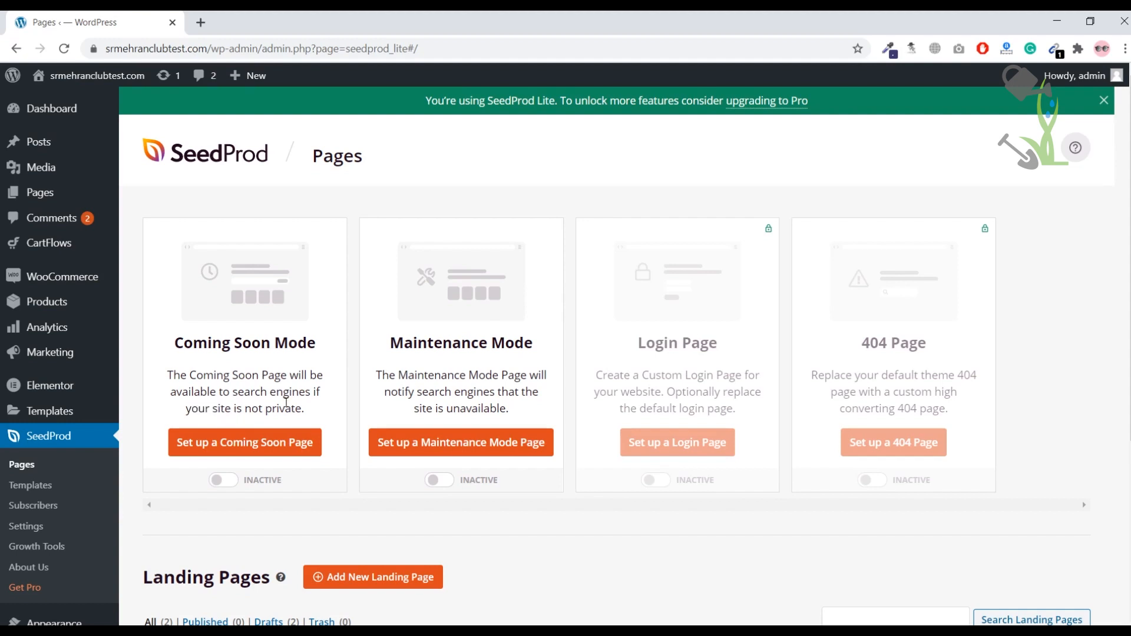
{"action": "triple_click", "coordinate": [228, 386]}
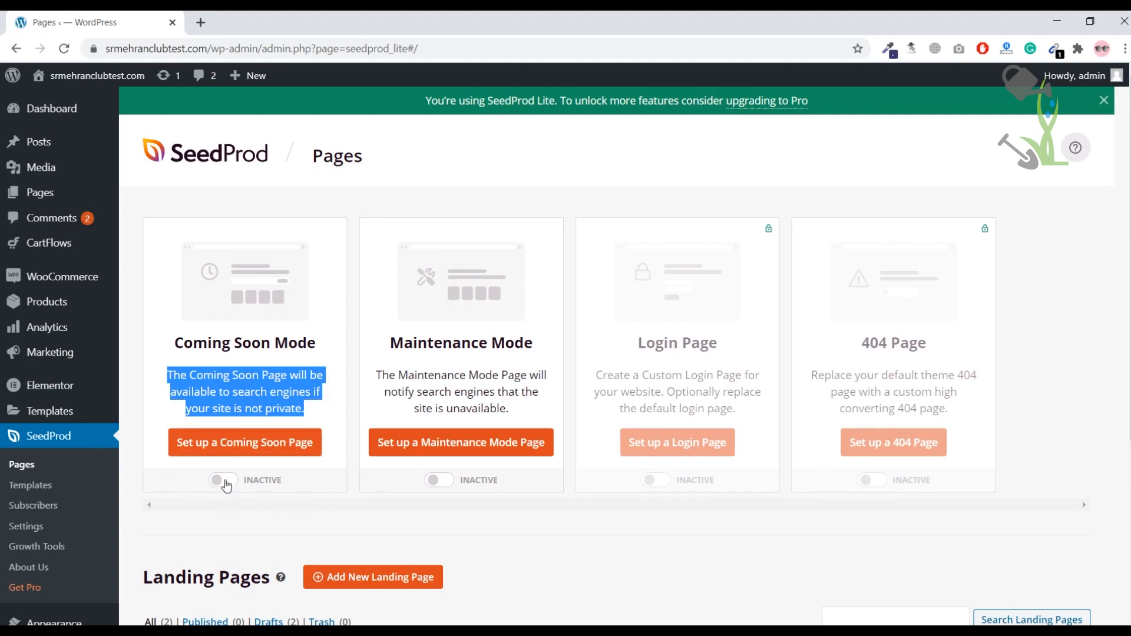
{"action": "left_click", "coordinate": [227, 481]}
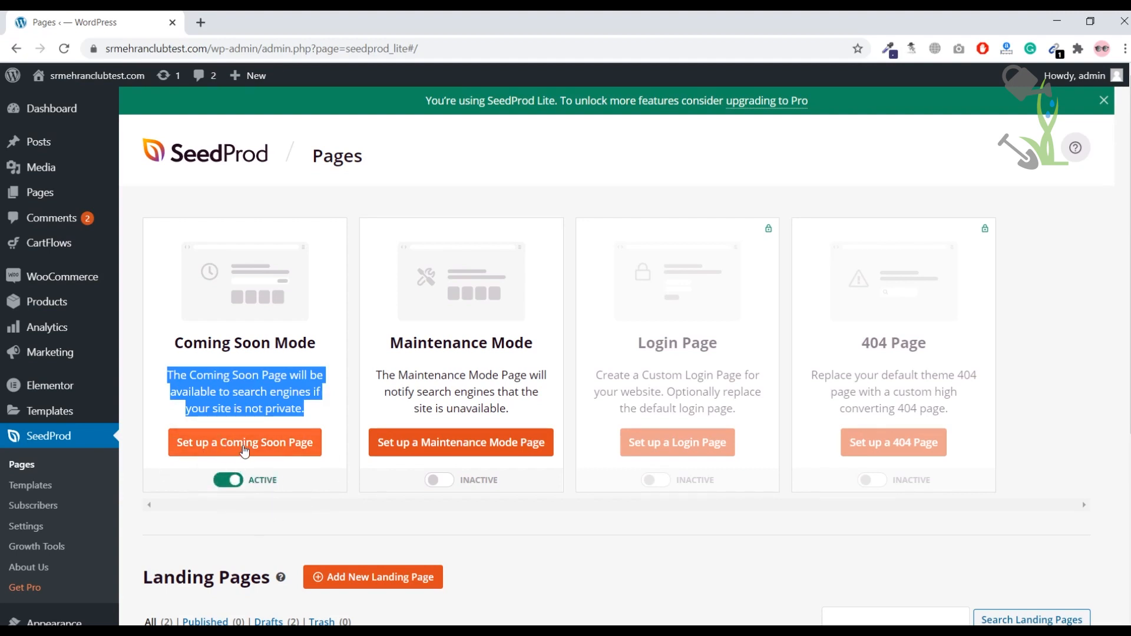
{"action": "left_click", "coordinate": [250, 449]}
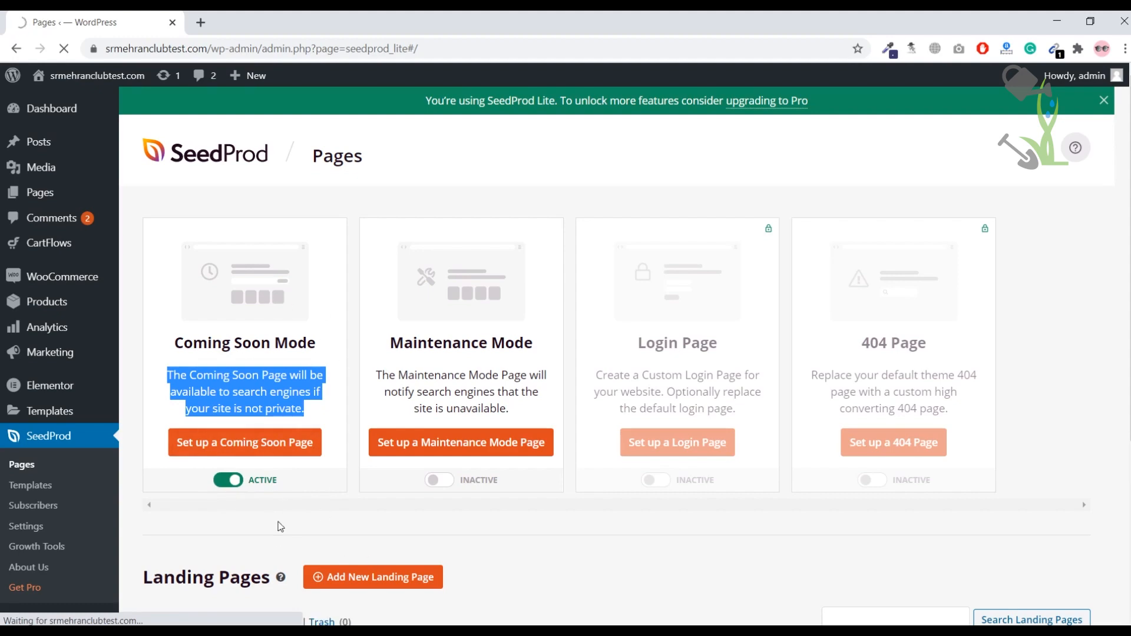
Step: Add a new landing page and choose the Blank Template for it
{"action": "scroll", "coordinate": [507, 477], "scroll_direction": "down", "scroll_amount": 2}
{"action": "scroll", "coordinate": [500, 450], "scroll_direction": "up", "scroll_amount": 1}
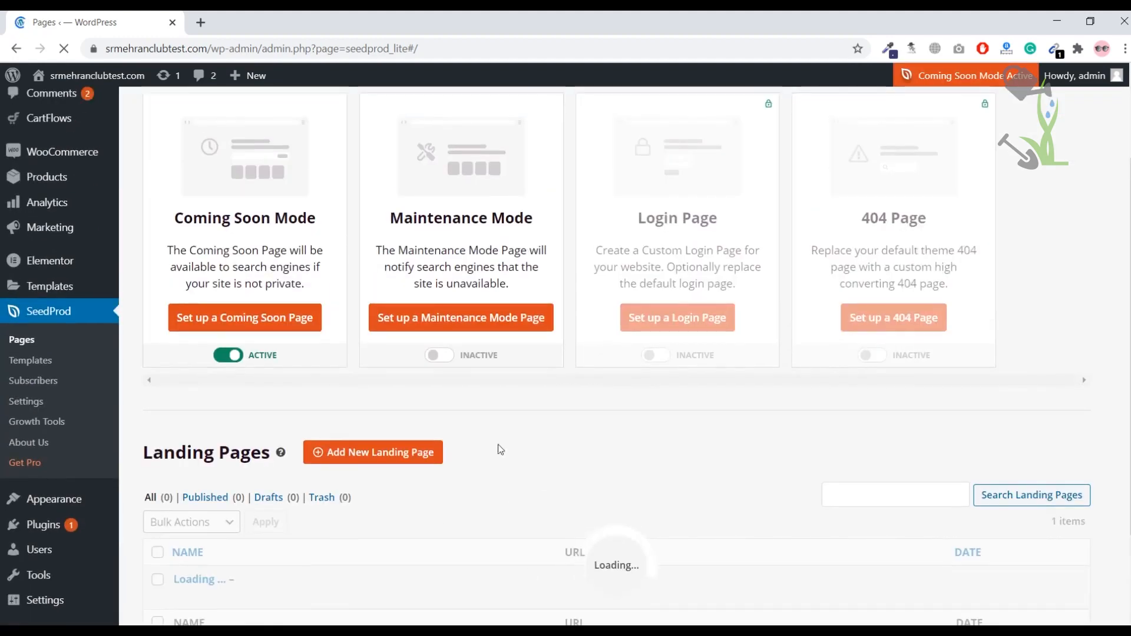
{"action": "scroll", "coordinate": [353, 396], "scroll_direction": "down", "scroll_amount": 2}
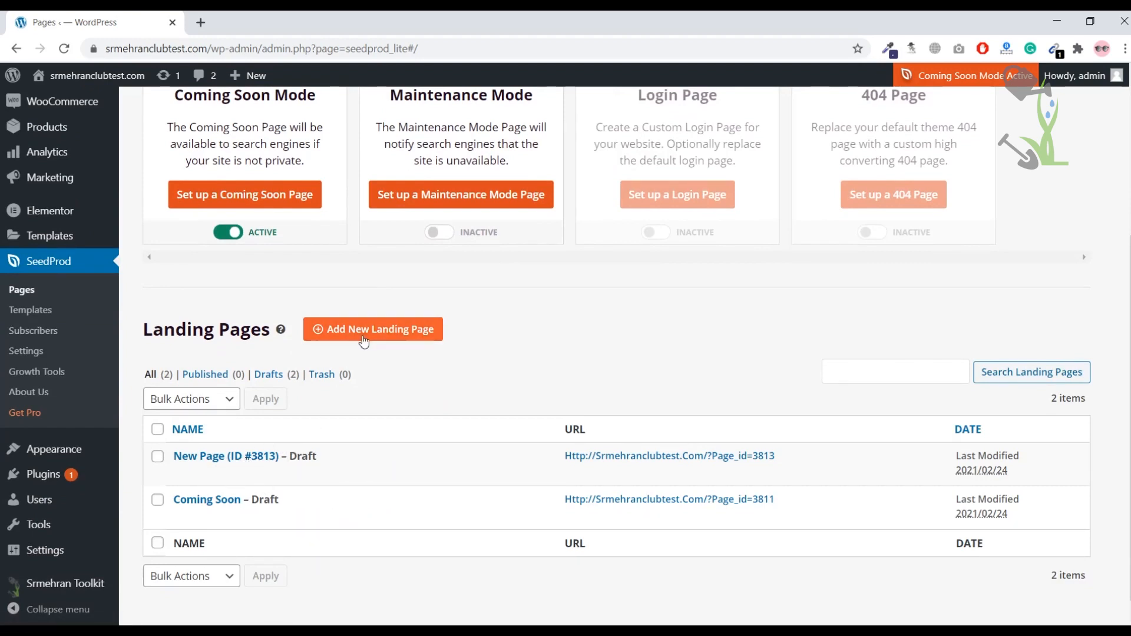
{"action": "left_click", "coordinate": [340, 331]}
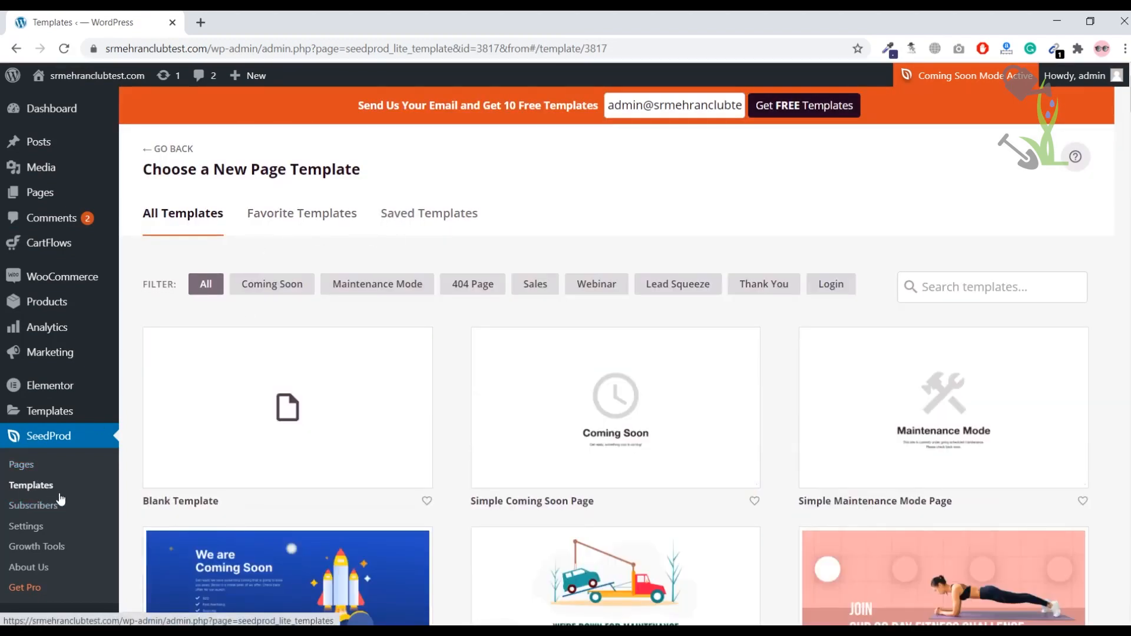
{"action": "left_click", "coordinate": [265, 412]}
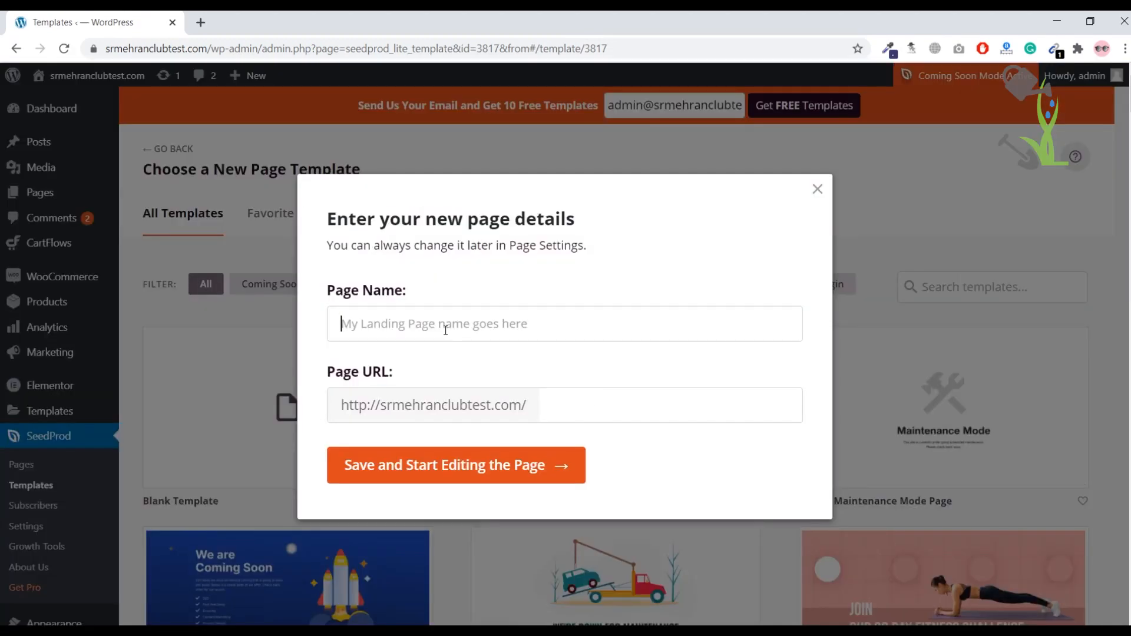
Step: Name the new page "Coming Soon" and save it to start editing, dismissing the alert
{"action": "type", "text": "Coming"}
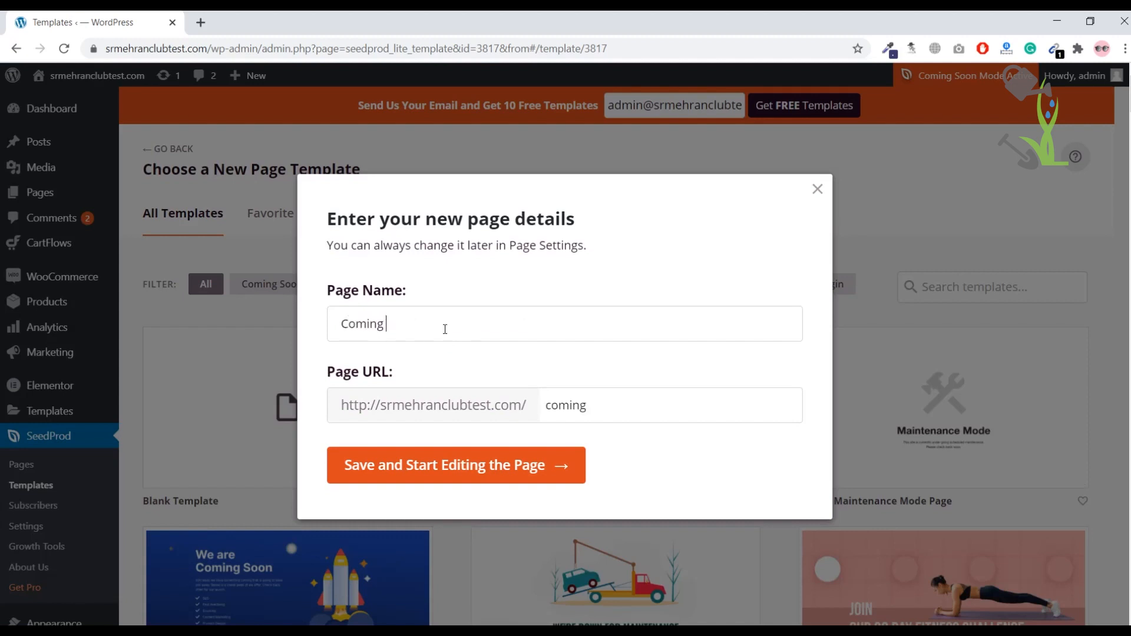
{"action": "type", "text": " C"}
{"action": "key", "text": "BackSpace"}
{"action": "type", "text": "Soon"}
{"action": "left_click", "coordinate": [423, 473]}
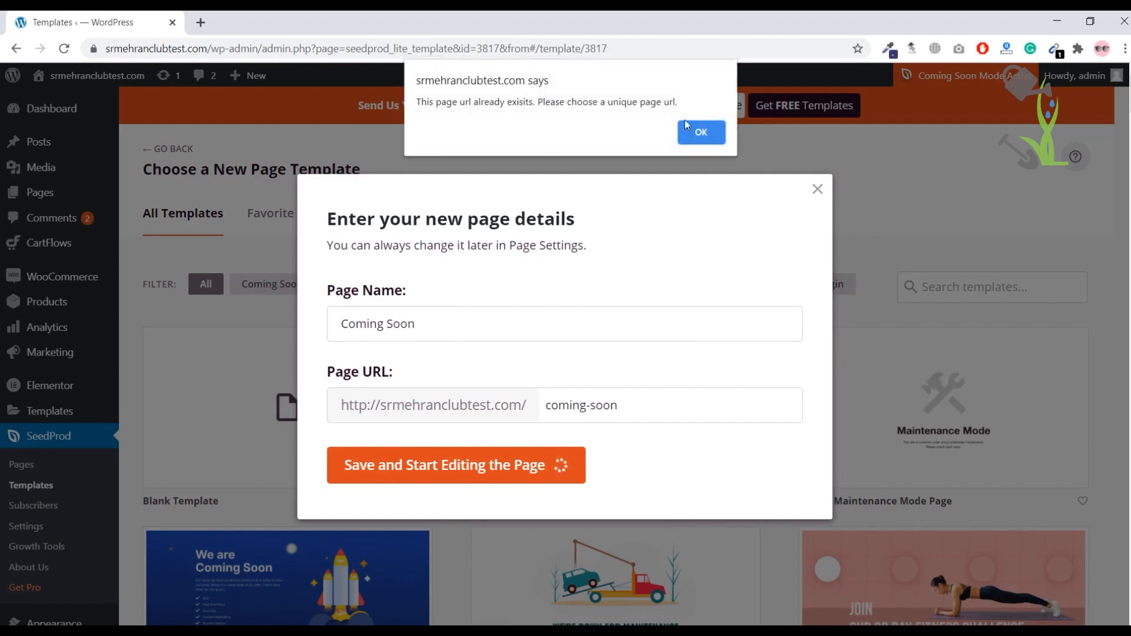
{"action": "left_click", "coordinate": [685, 121]}
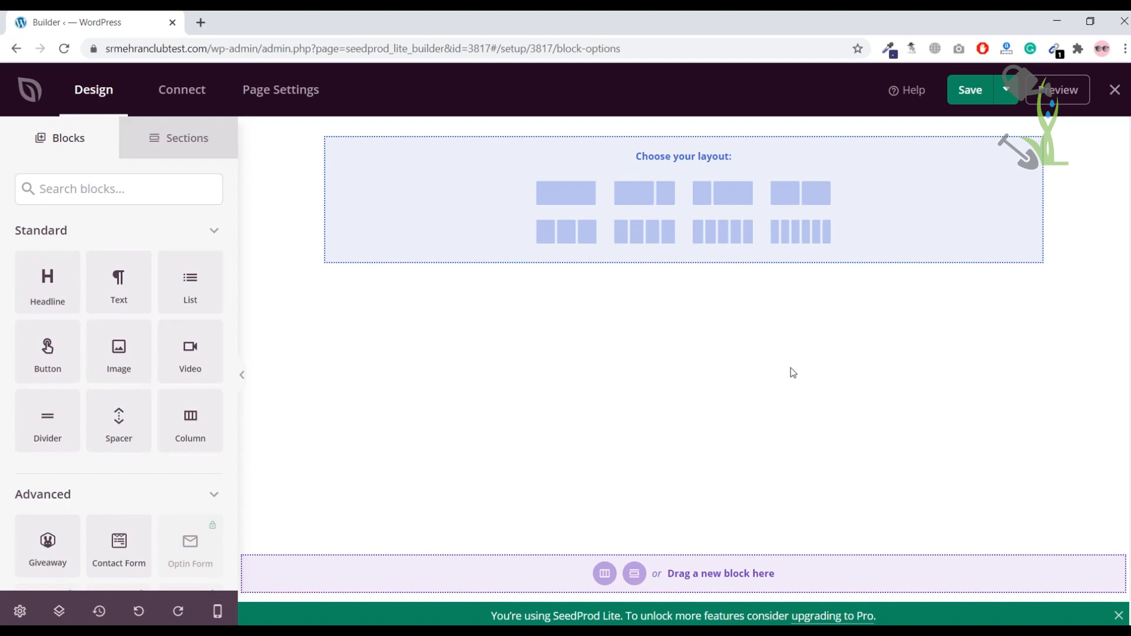
Step: Choose the single-column layout for the blank page and place a Headline block in it
{"action": "left_click_drag", "start_coordinate": [40, 295], "coordinate": [646, 212]}
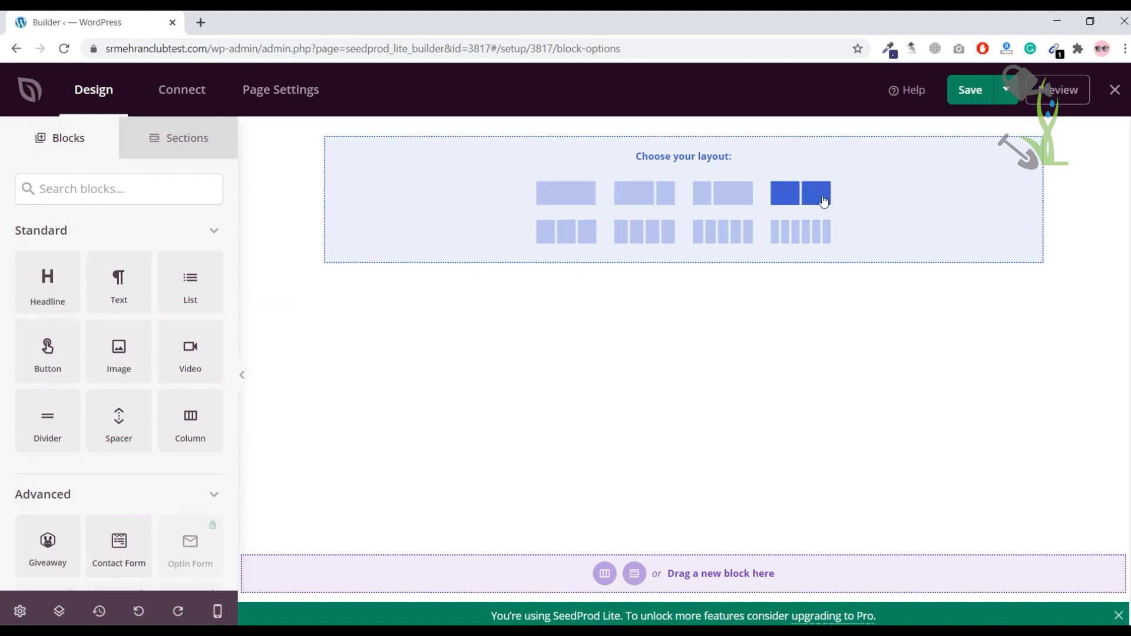
{"action": "left_click", "coordinate": [560, 193]}
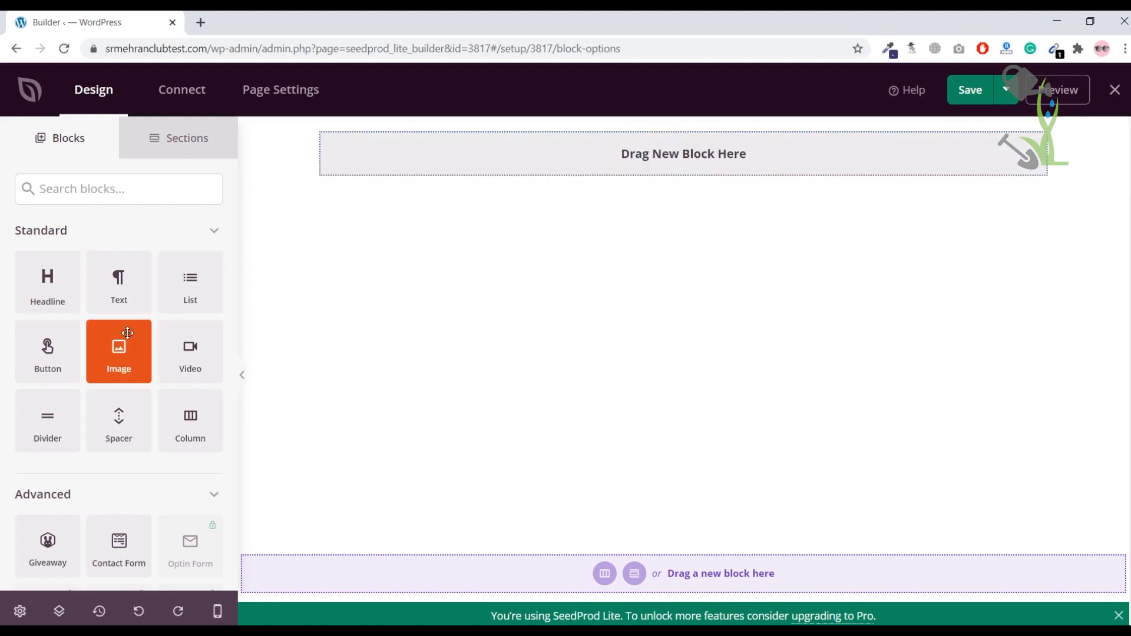
{"action": "left_click_drag", "start_coordinate": [47, 281], "coordinate": [683, 160]}
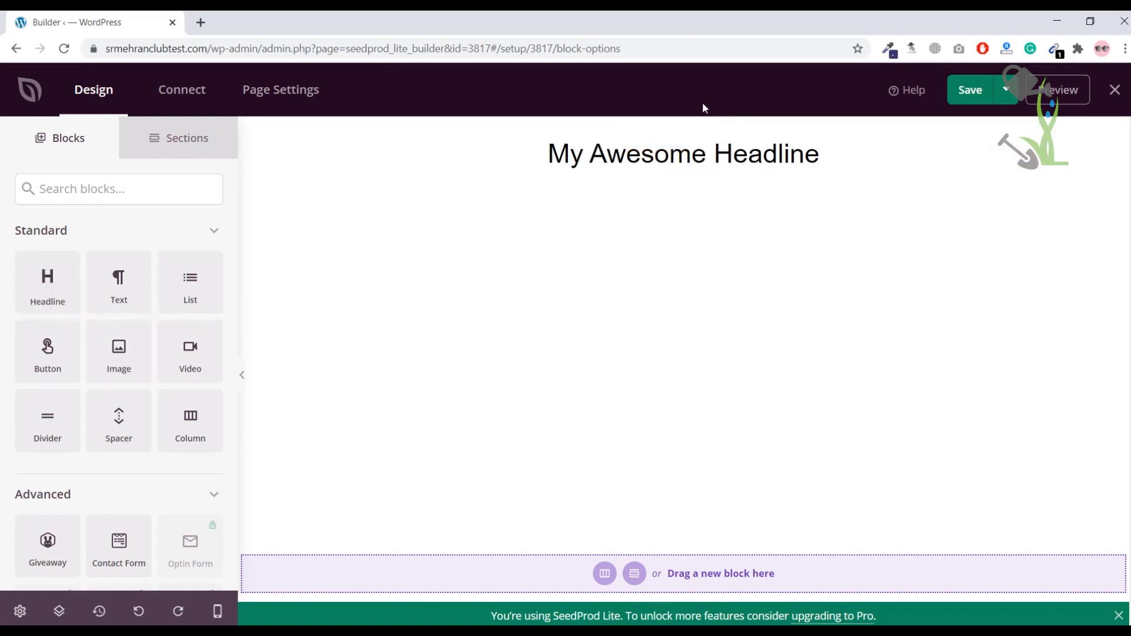
Step: Set the headline section's top margin to 0 and its padding to 50 on all sides
{"action": "left_click", "coordinate": [670, 127]}
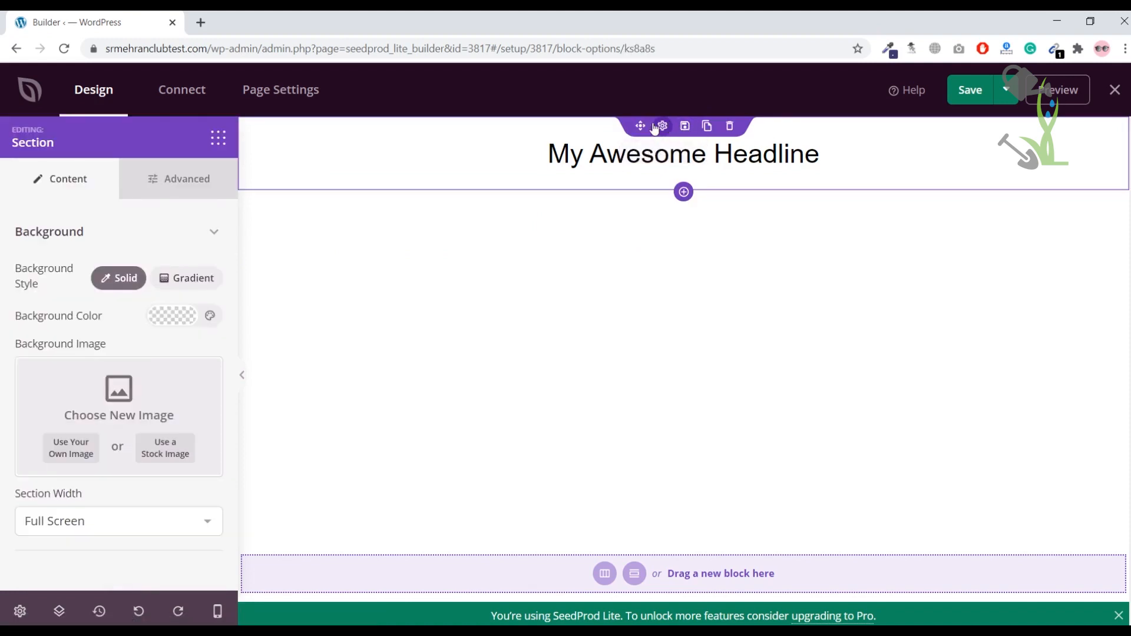
{"action": "left_click", "coordinate": [175, 181]}
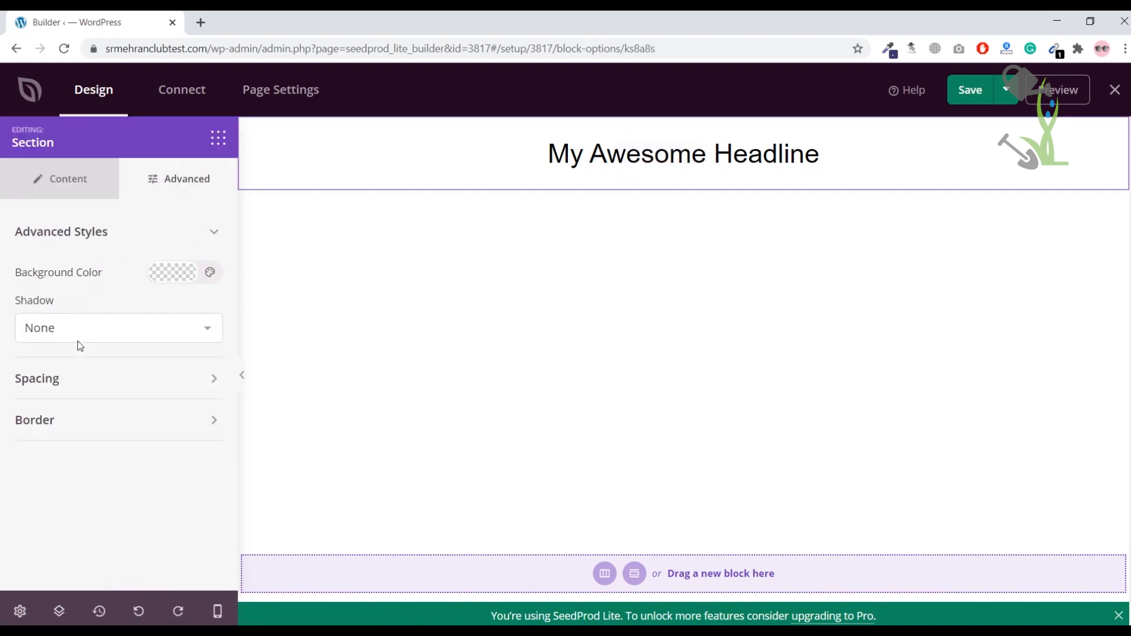
{"action": "left_click", "coordinate": [93, 380]}
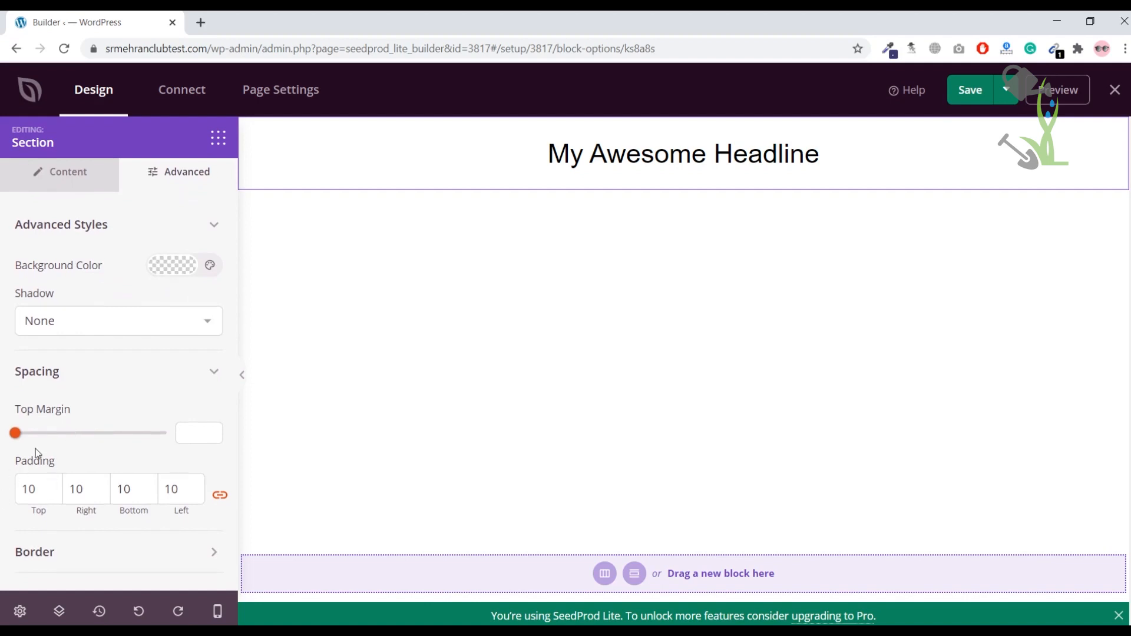
{"action": "mouse_move", "coordinate": [16, 435]}
{"action": "left_mouse_down"}
{"action": "mouse_move", "coordinate": [40, 434]}
{"action": "mouse_move", "coordinate": [3, 434]}
{"action": "left_mouse_up"}
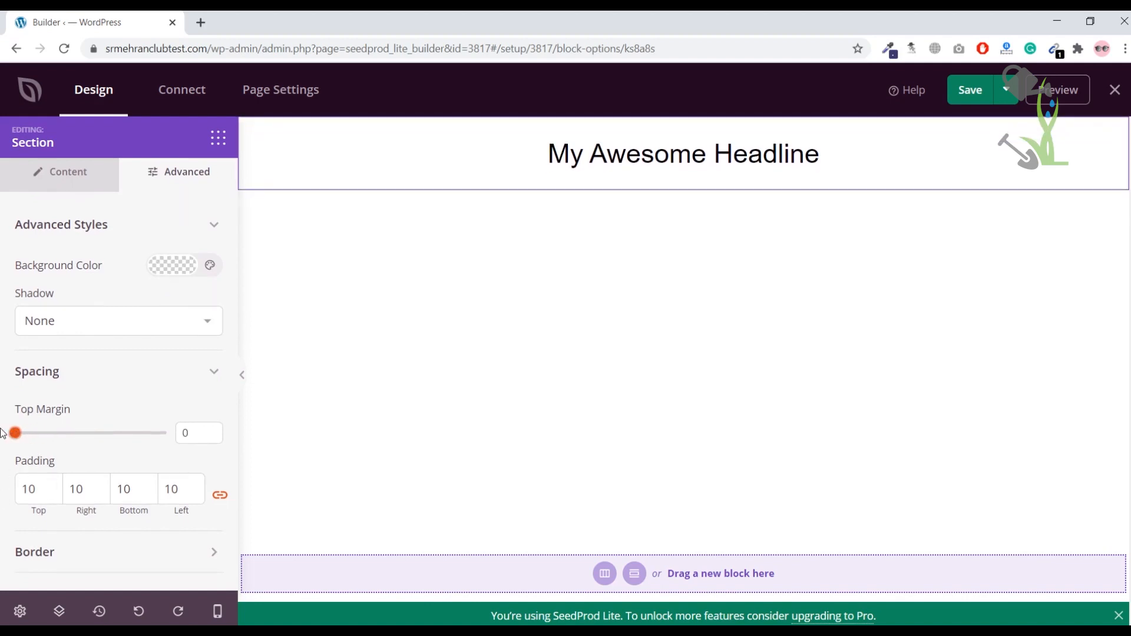
{"action": "double_click", "coordinate": [33, 490]}
{"action": "type", "text": "50"}
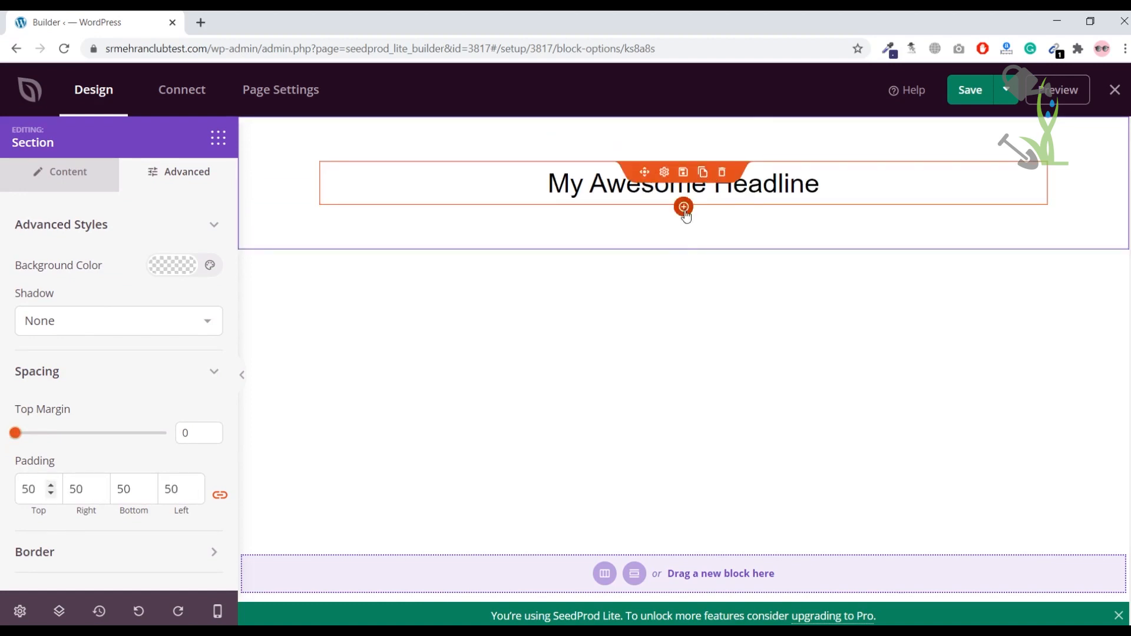
Step: Replace the headline text with "Our website is coming soon please wait", correcting the misspelled "please"
{"action": "left_click", "coordinate": [617, 188]}
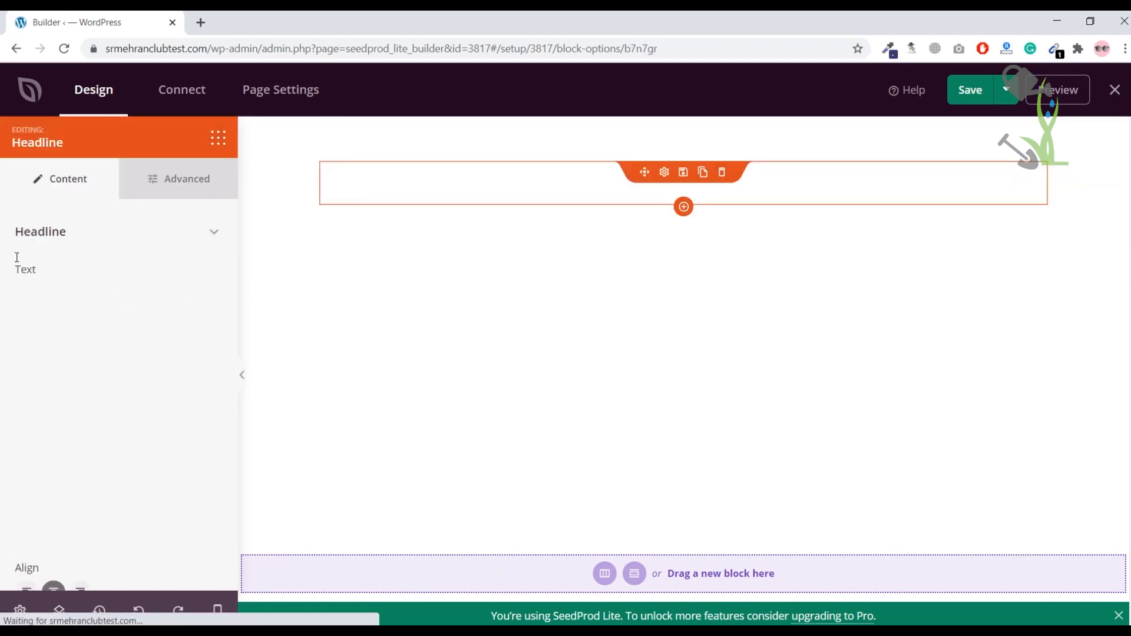
{"action": "left_click", "coordinate": [91, 328]}
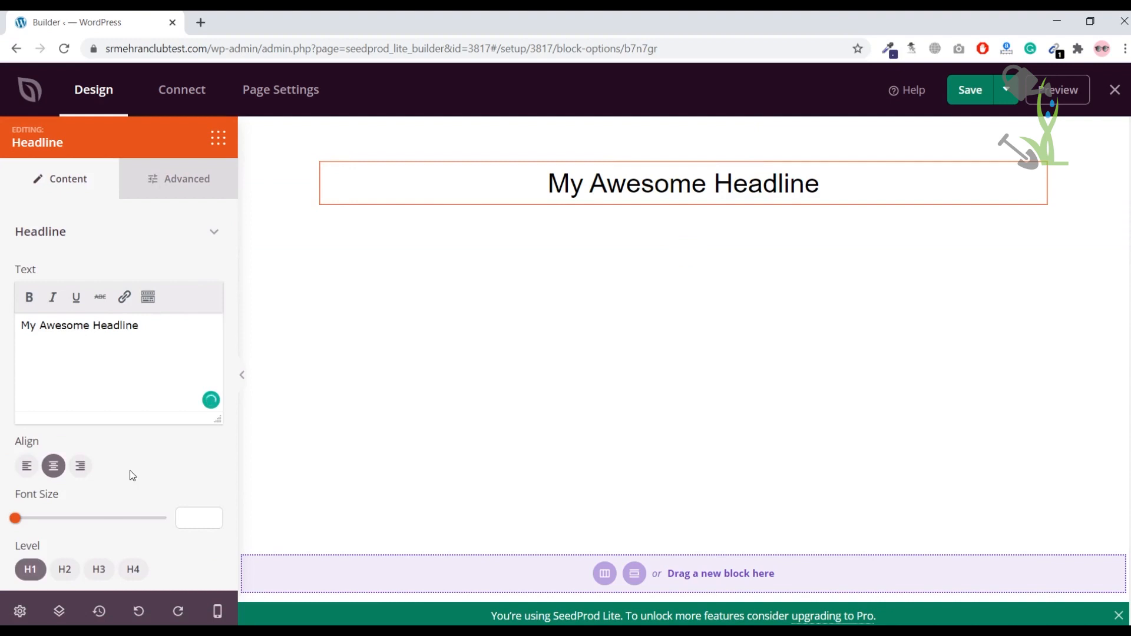
{"action": "key", "text": "ctrl+a"}
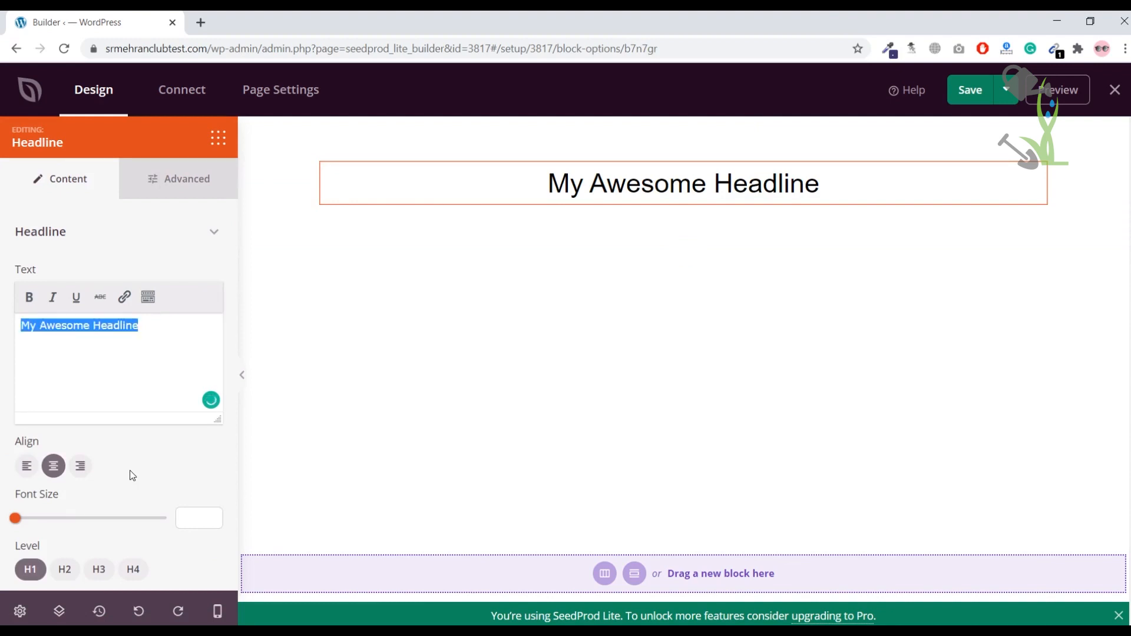
{"action": "type", "text": "Our websi"}
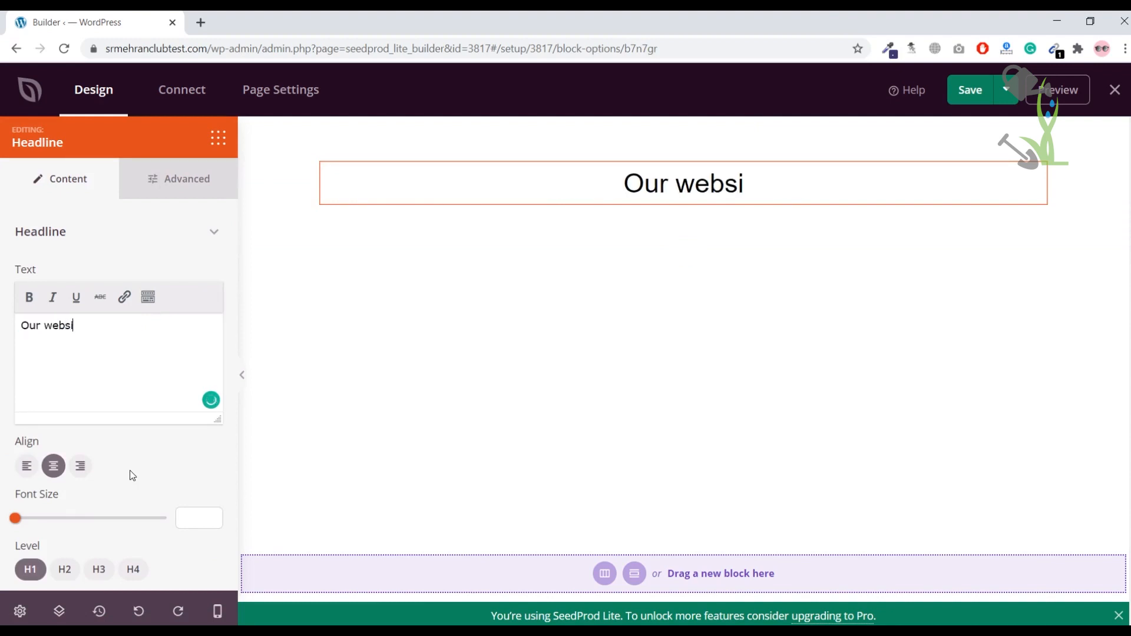
{"action": "type", "text": "te is coming s"}
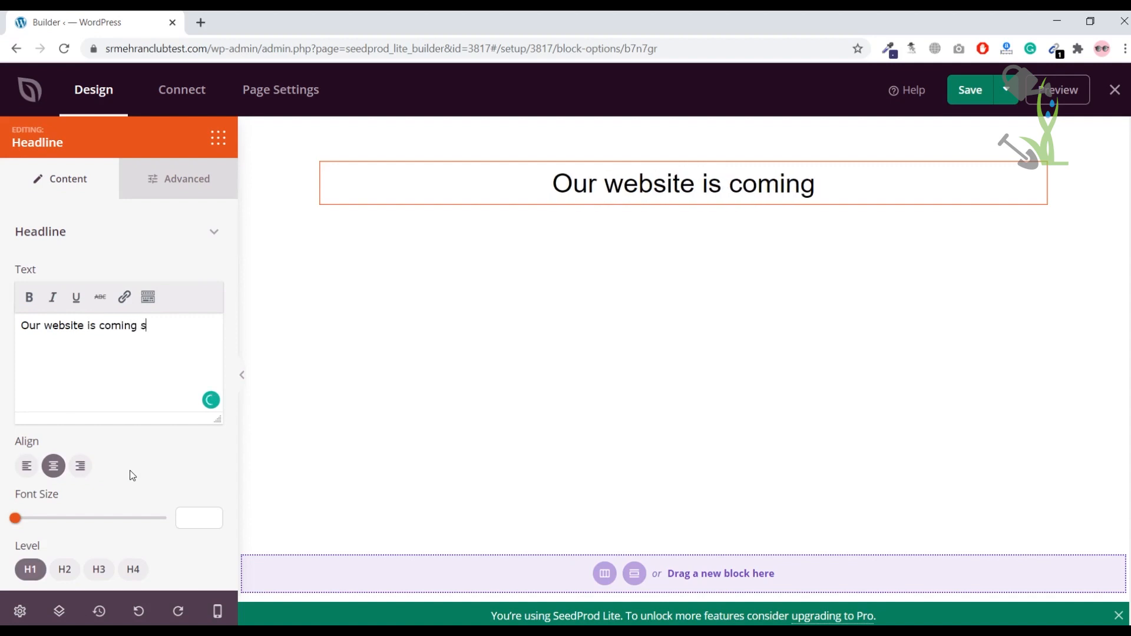
{"action": "type", "text": "oon pelase wait"}
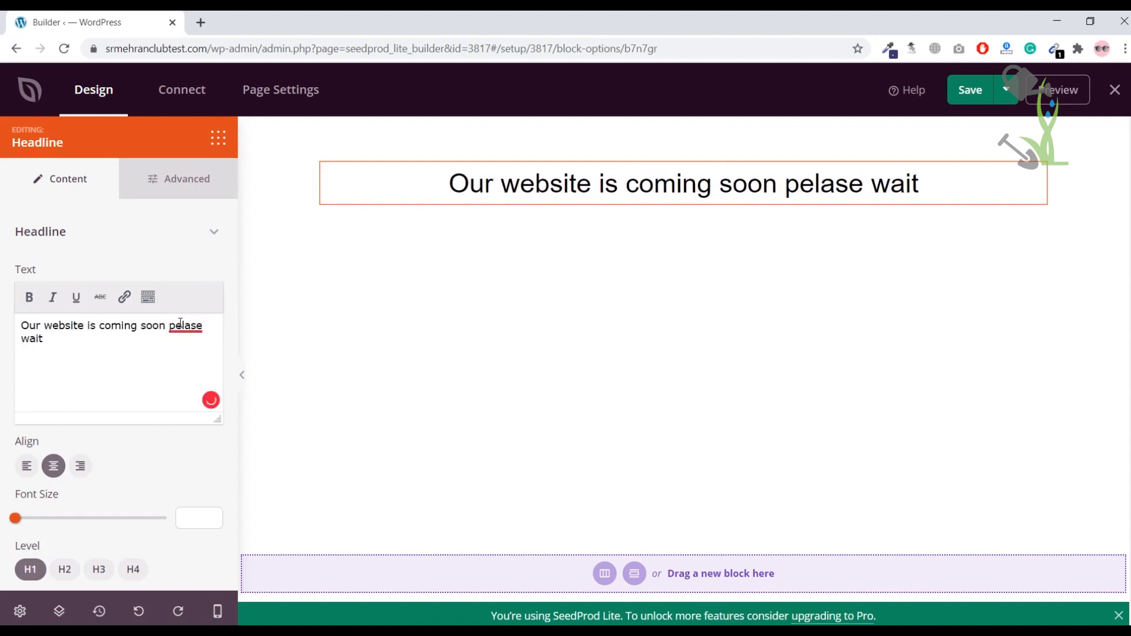
{"action": "mouse_move", "coordinate": [182, 328]}
{"action": "left_click", "coordinate": [189, 351]}
{"action": "left_click", "coordinate": [146, 339]}
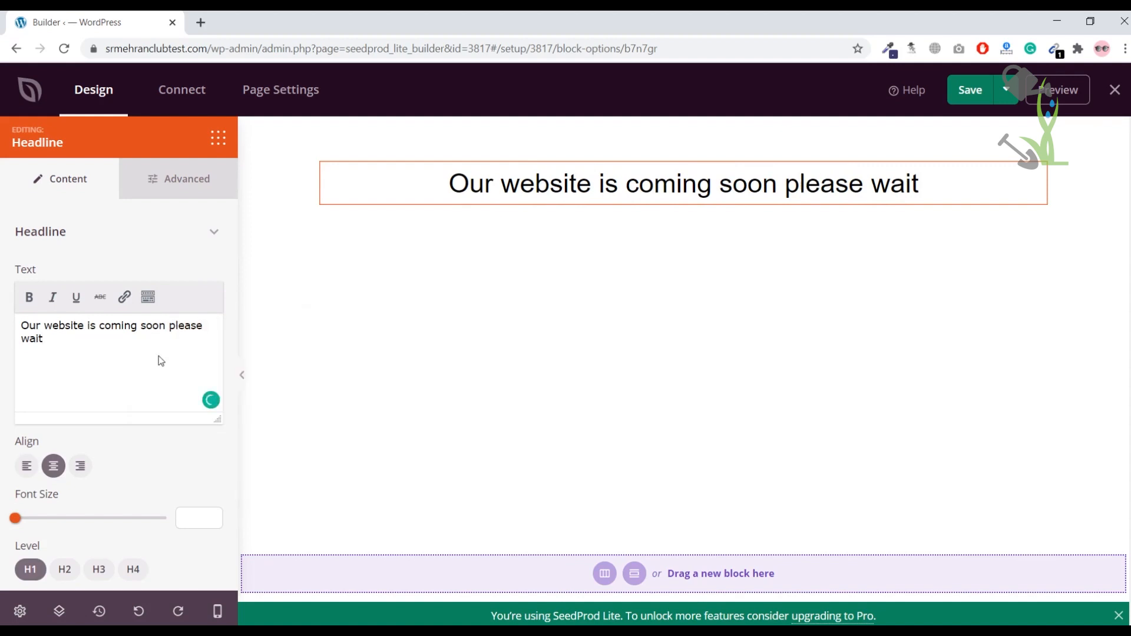
Step: Add an Image block below the headline, search the stock image library for "coming soon", and close the library without picking an image
{"action": "left_click", "coordinate": [218, 141]}
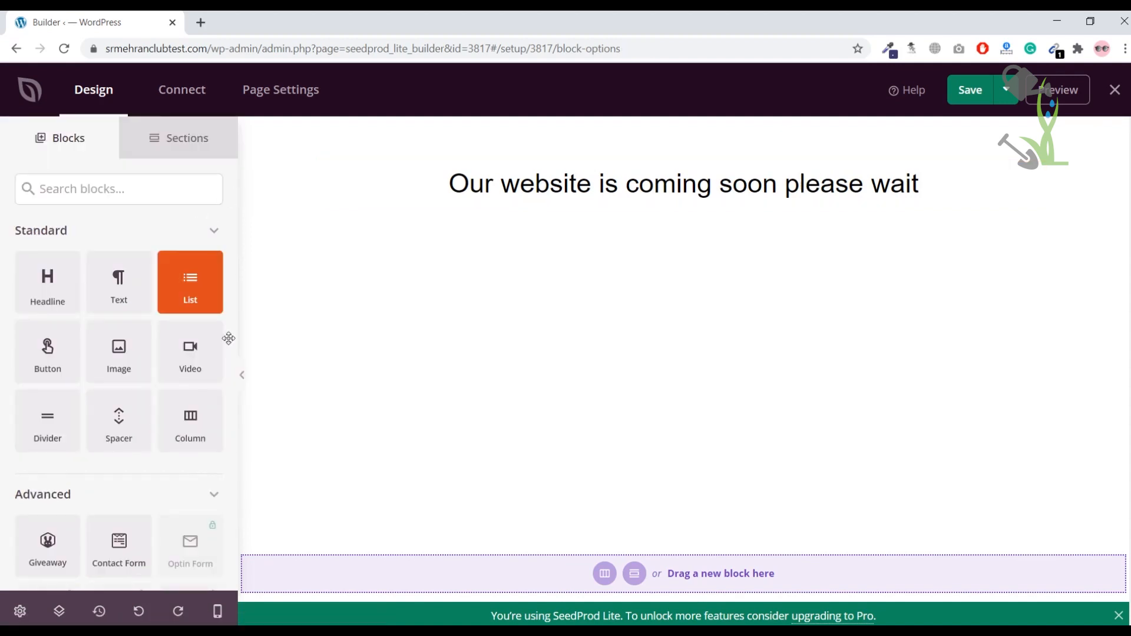
{"action": "left_click_drag", "start_coordinate": [98, 358], "coordinate": [683, 224]}
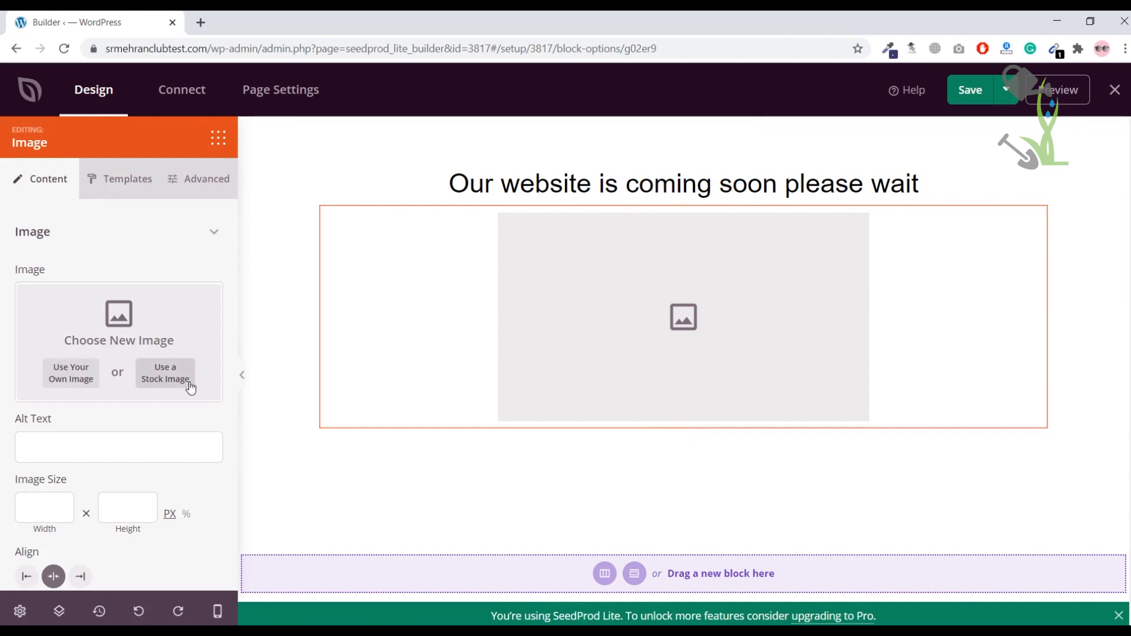
{"action": "left_click", "coordinate": [167, 377]}
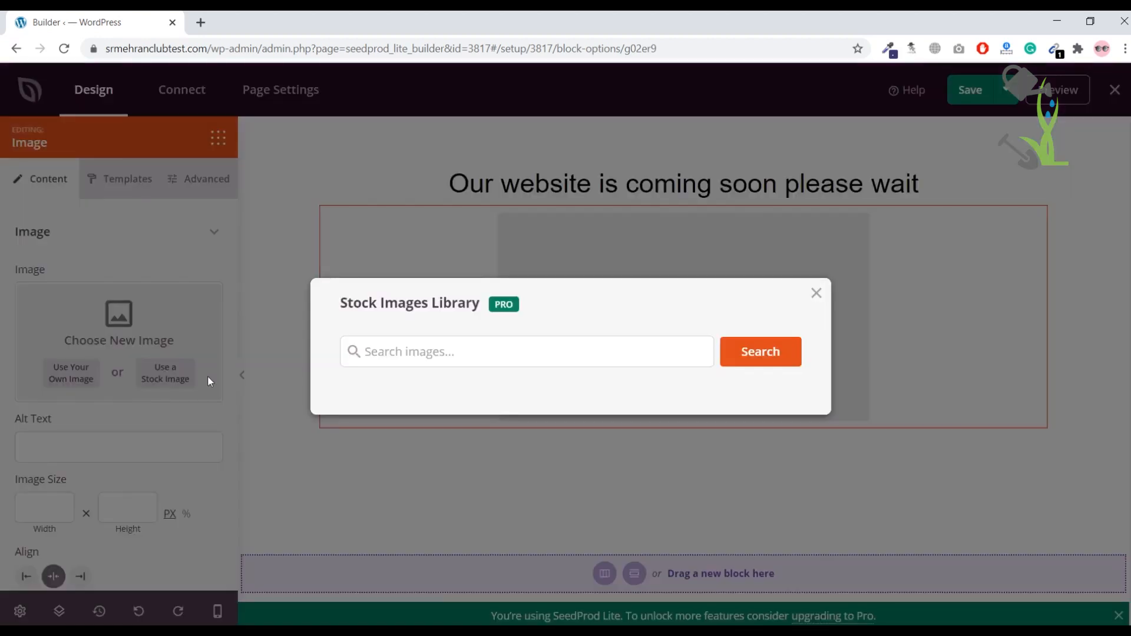
{"action": "left_click", "coordinate": [391, 350]}
{"action": "type", "text": "coming soon"}
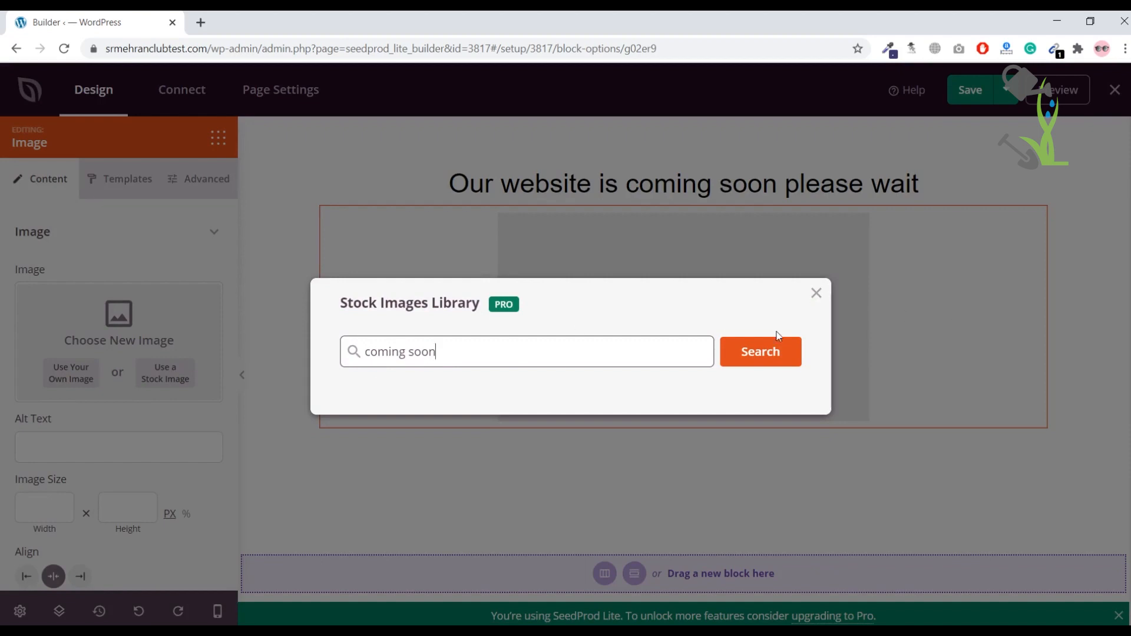
{"action": "left_click", "coordinate": [775, 349]}
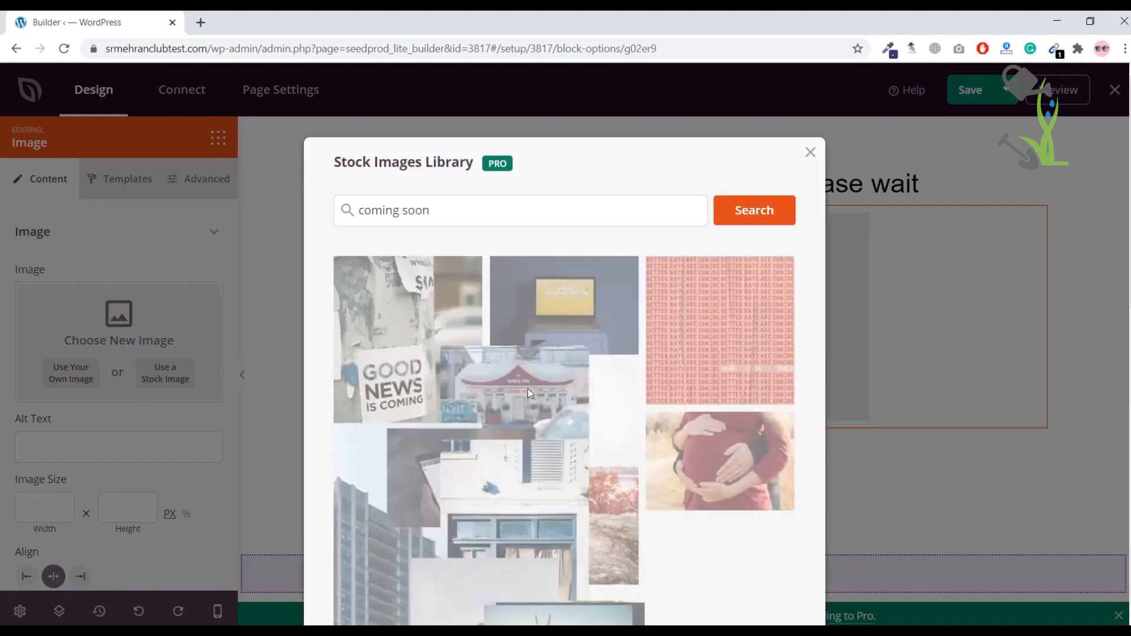
{"action": "left_click", "coordinate": [811, 152]}
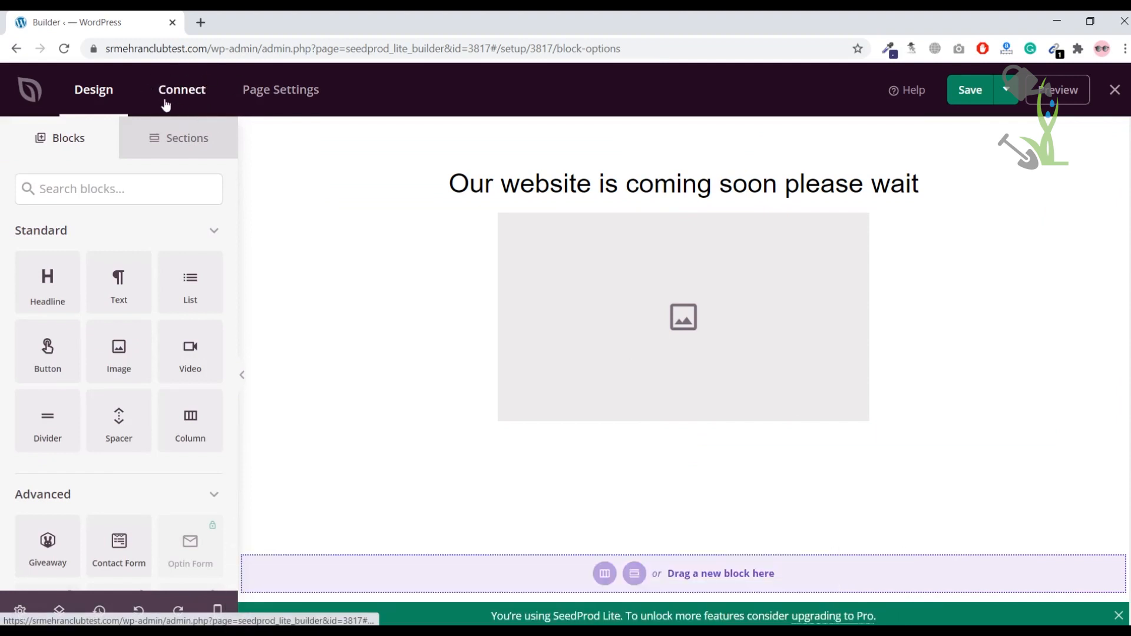
Step: Look over the email marketing and other integrations available to connect, and return to the page design
{"action": "left_click", "coordinate": [182, 93]}
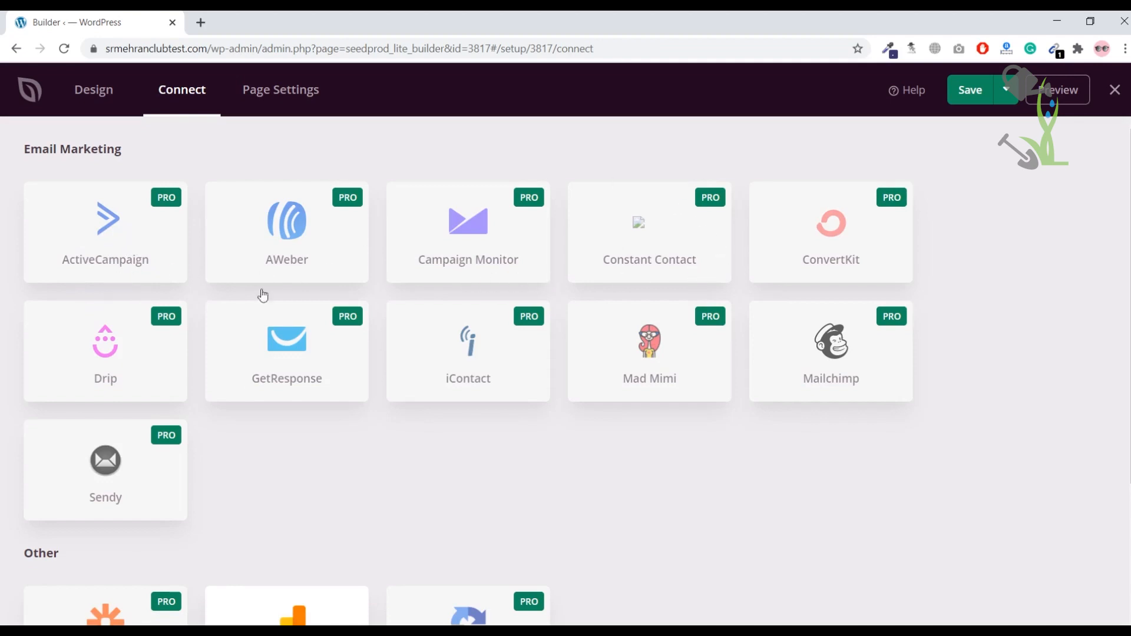
{"action": "scroll", "coordinate": [922, 323], "scroll_direction": "down", "scroll_amount": 3}
{"action": "scroll", "coordinate": [921, 319], "scroll_direction": "up", "scroll_amount": 3}
{"action": "left_click", "coordinate": [94, 95]}
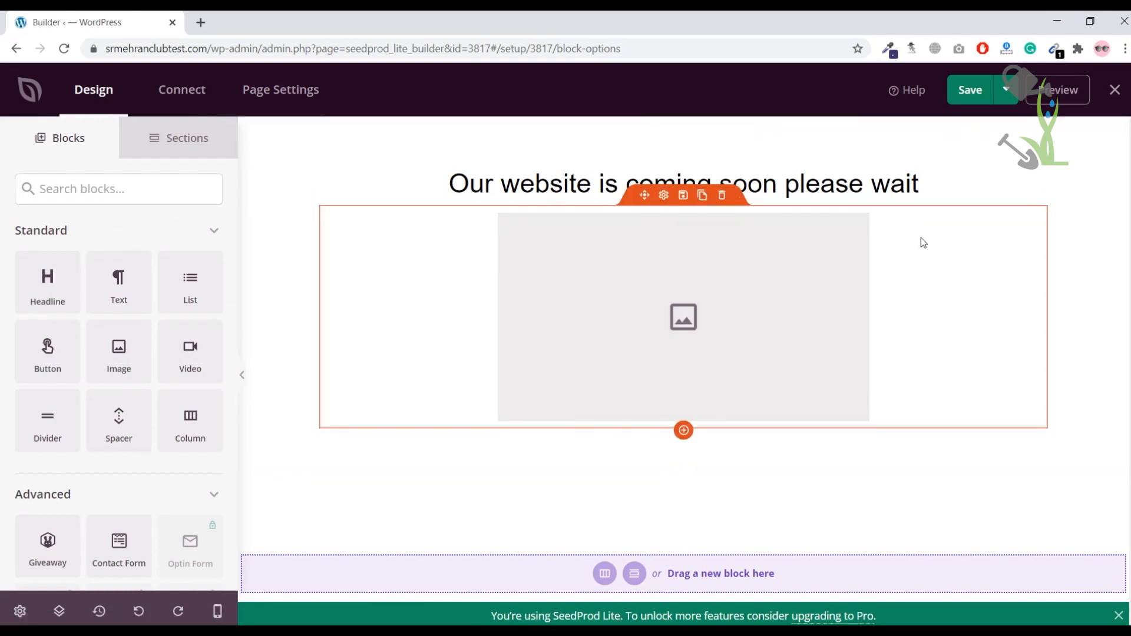
Step: Reload the site's homepage in the incognito window to check the visitor view, and return to the page builder
{"action": "left_click", "coordinate": [1115, 90]}
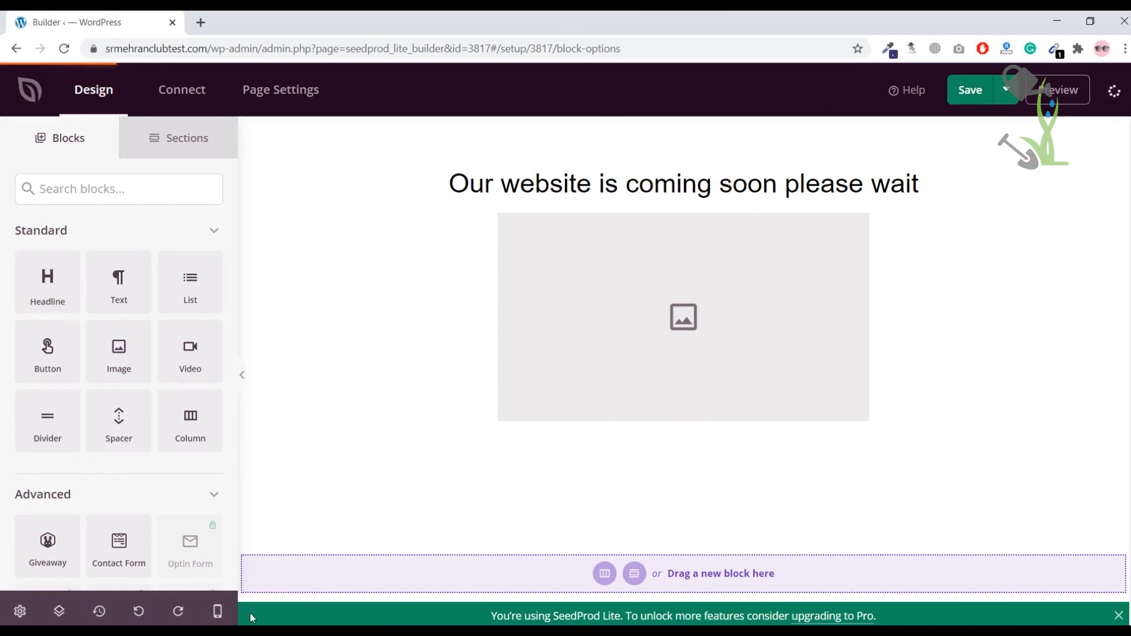
{"action": "left_click", "coordinate": [415, 569]}
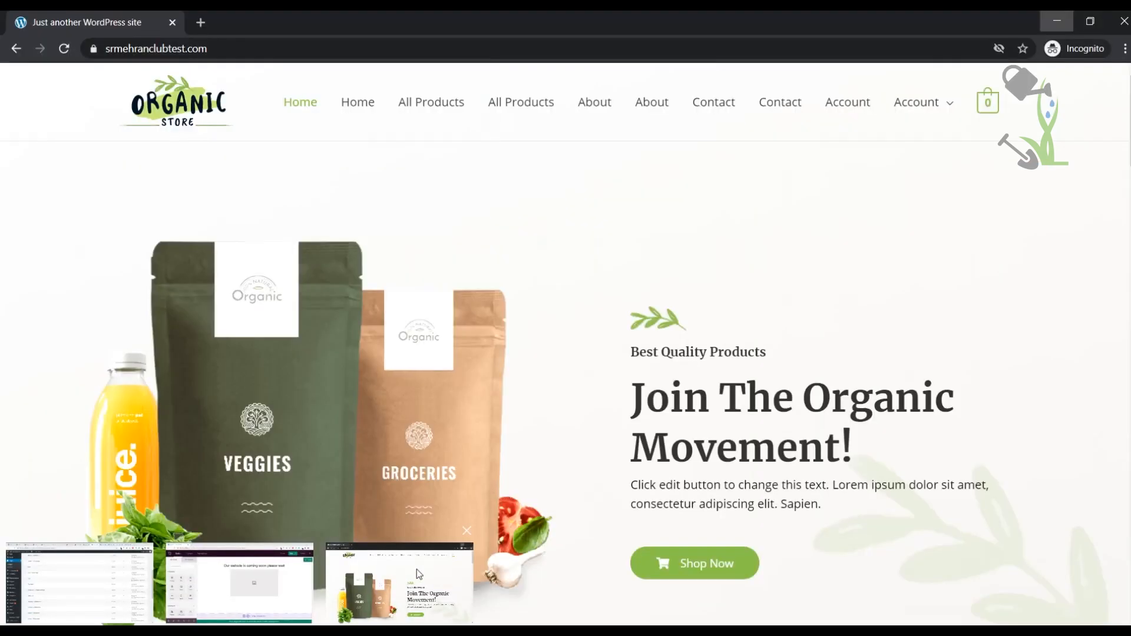
{"action": "left_click", "coordinate": [65, 50]}
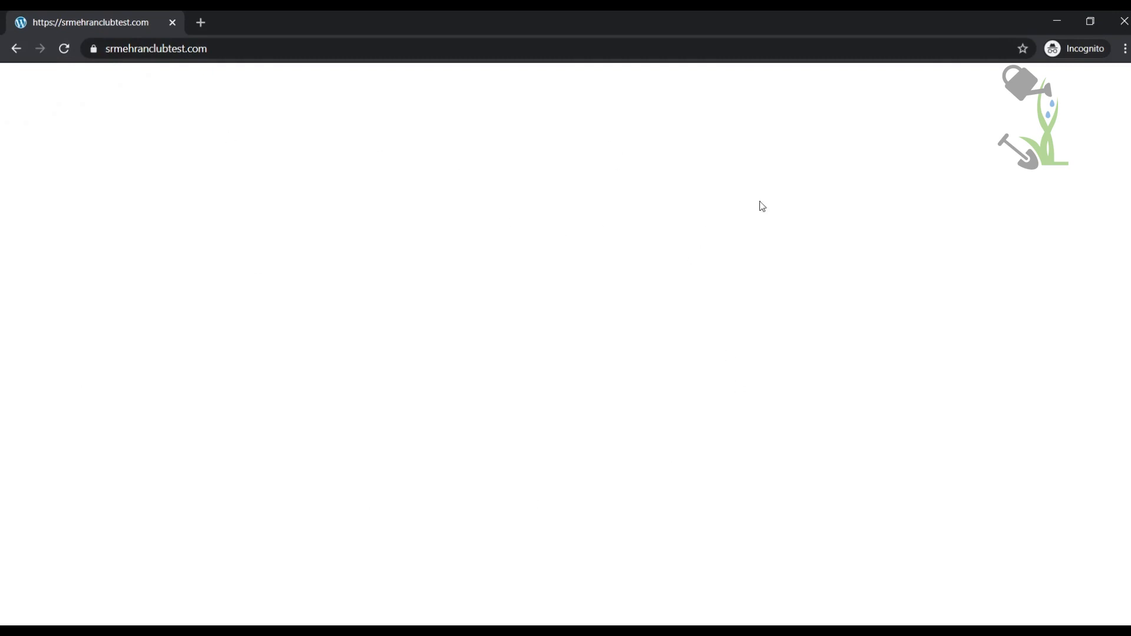
{"action": "left_click", "coordinate": [1054, 19]}
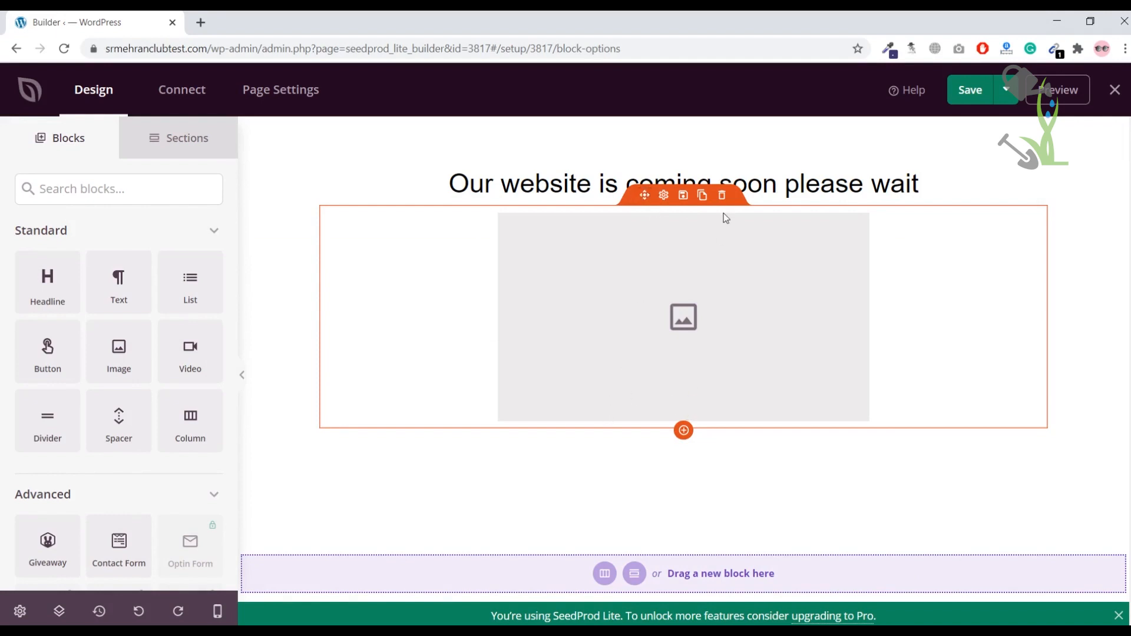
Step: Delete the empty Image block below the headline, and save and publish the page
{"action": "left_click", "coordinate": [722, 195]}
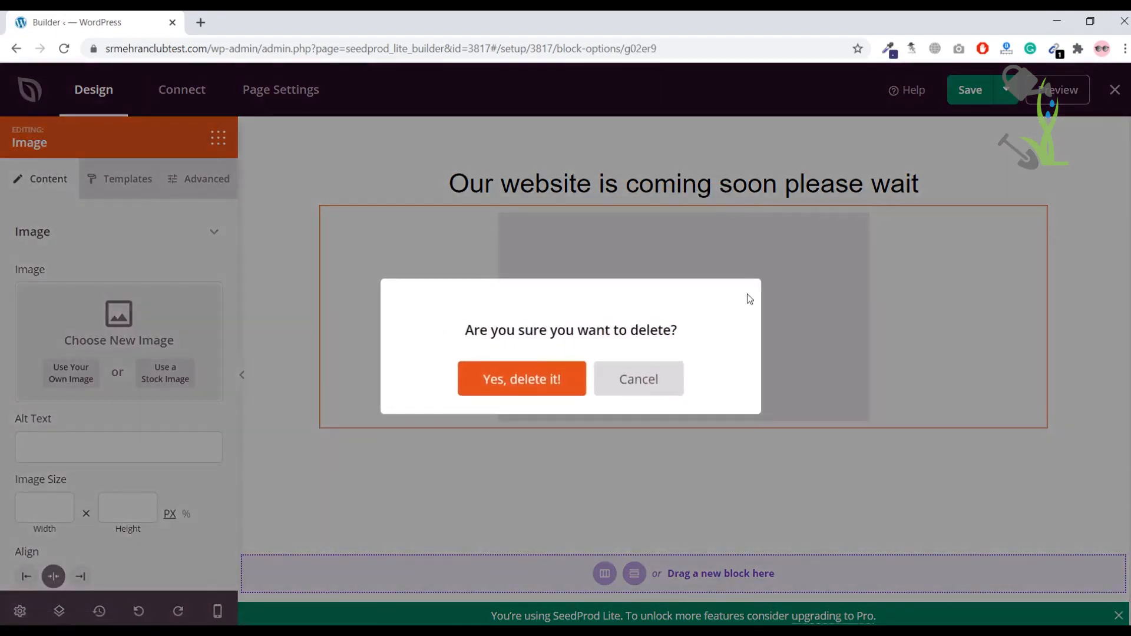
{"action": "left_click", "coordinate": [518, 378]}
{"action": "left_click", "coordinate": [980, 96]}
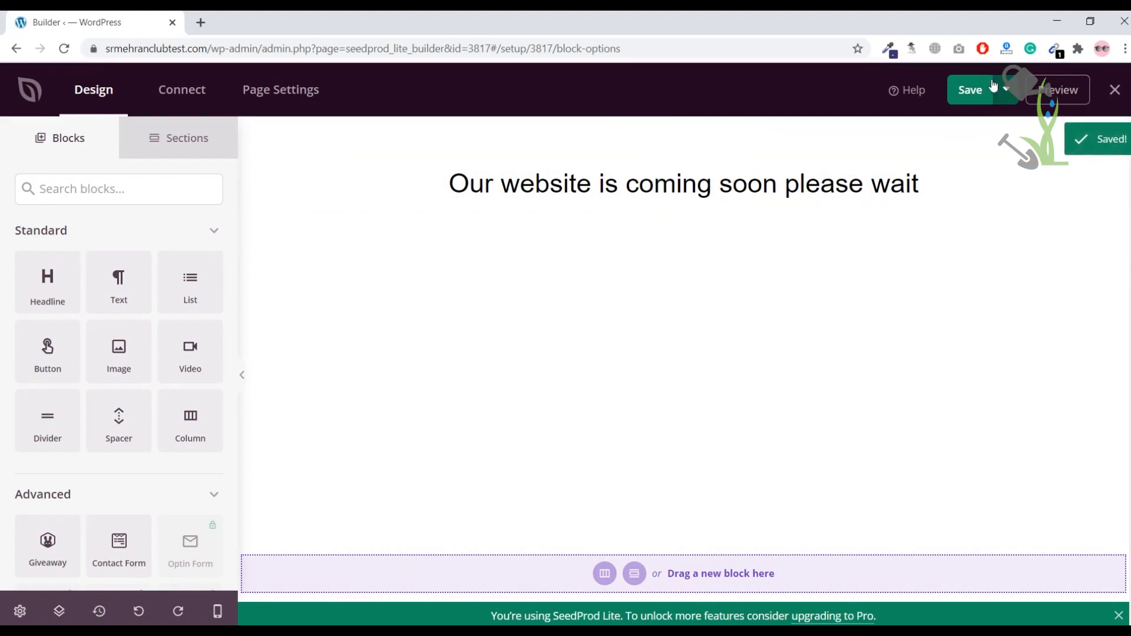
{"action": "left_click", "coordinate": [1003, 94]}
{"action": "left_click", "coordinate": [989, 121]}
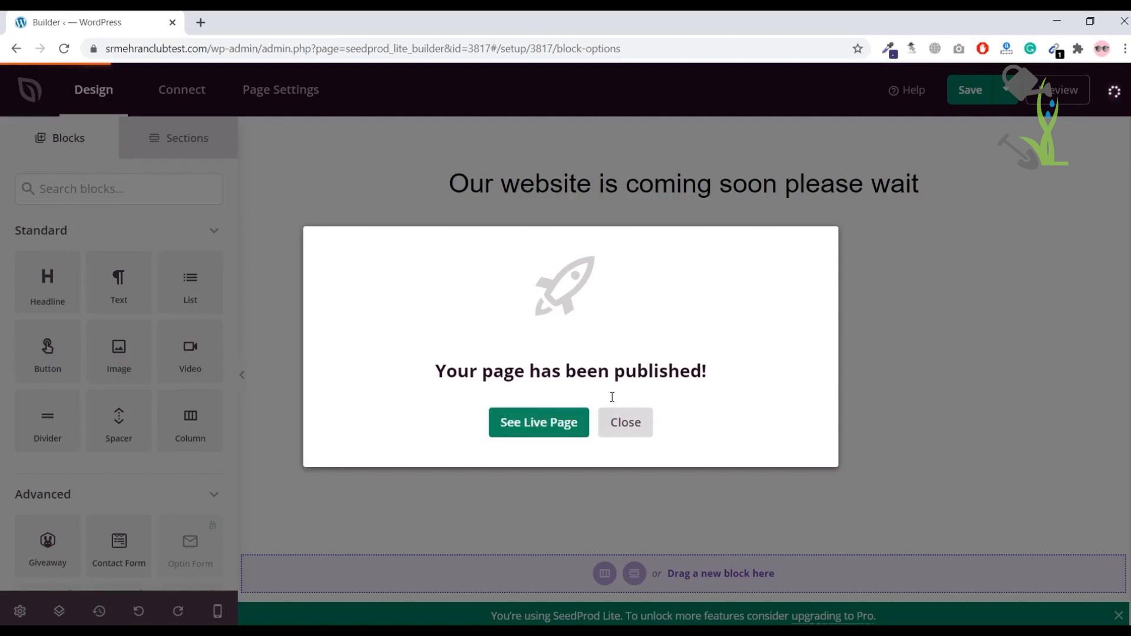
Step: Open the published live page, reload the homepage in the incognito window, and check the headline on the live page
{"action": "left_click", "coordinate": [562, 422]}
{"action": "mouse_move", "coordinate": [238, 630]}
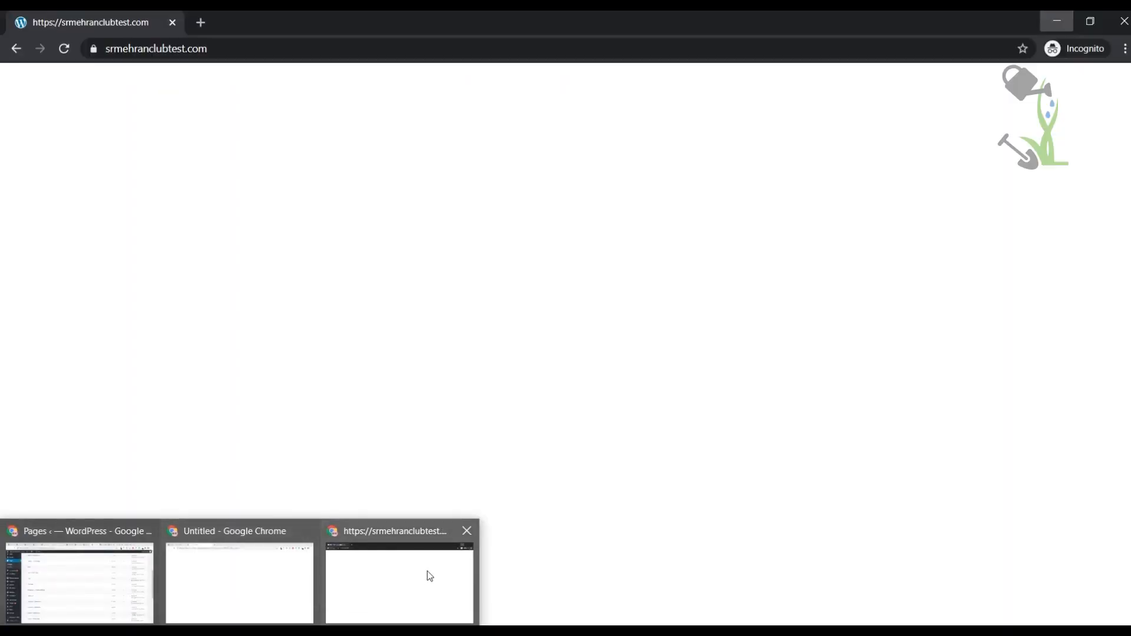
{"action": "left_click", "coordinate": [426, 571]}
{"action": "left_click", "coordinate": [64, 48]}
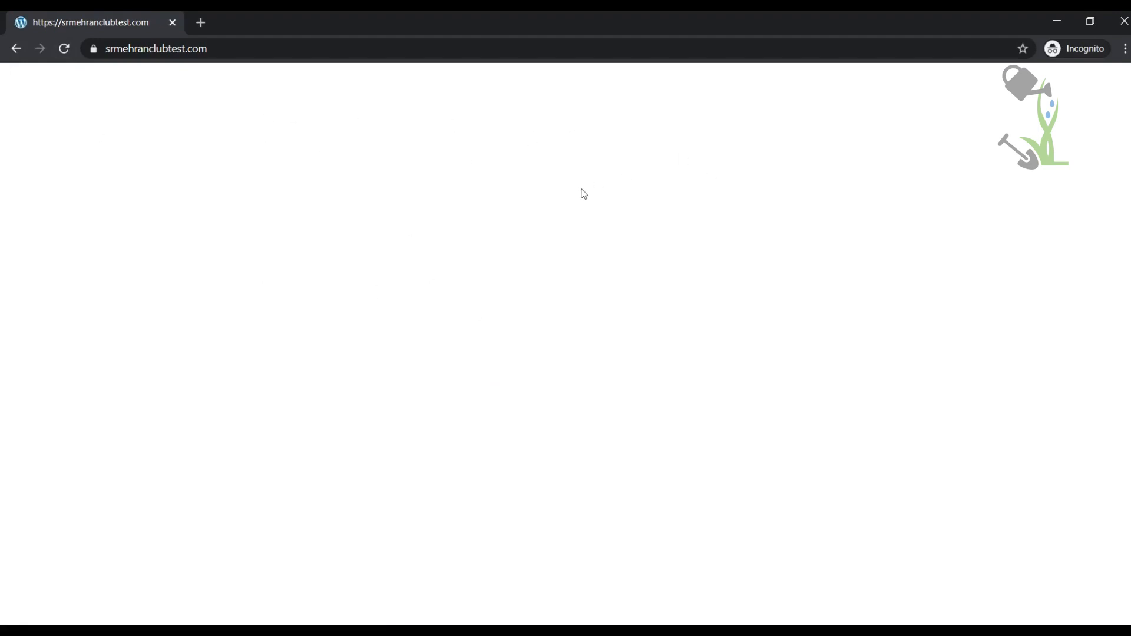
{"action": "left_click", "coordinate": [1062, 12]}
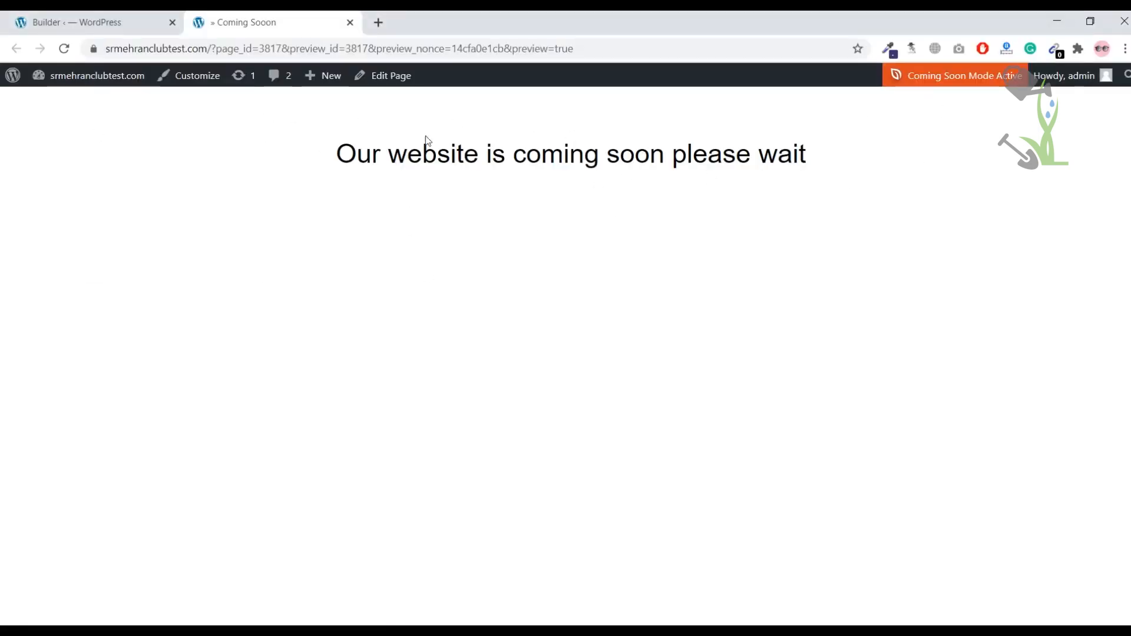
{"action": "left_click_drag", "start_coordinate": [334, 154], "coordinate": [846, 188]}
{"action": "left_click", "coordinate": [835, 176]}
{"action": "double_click", "coordinate": [782, 154]}
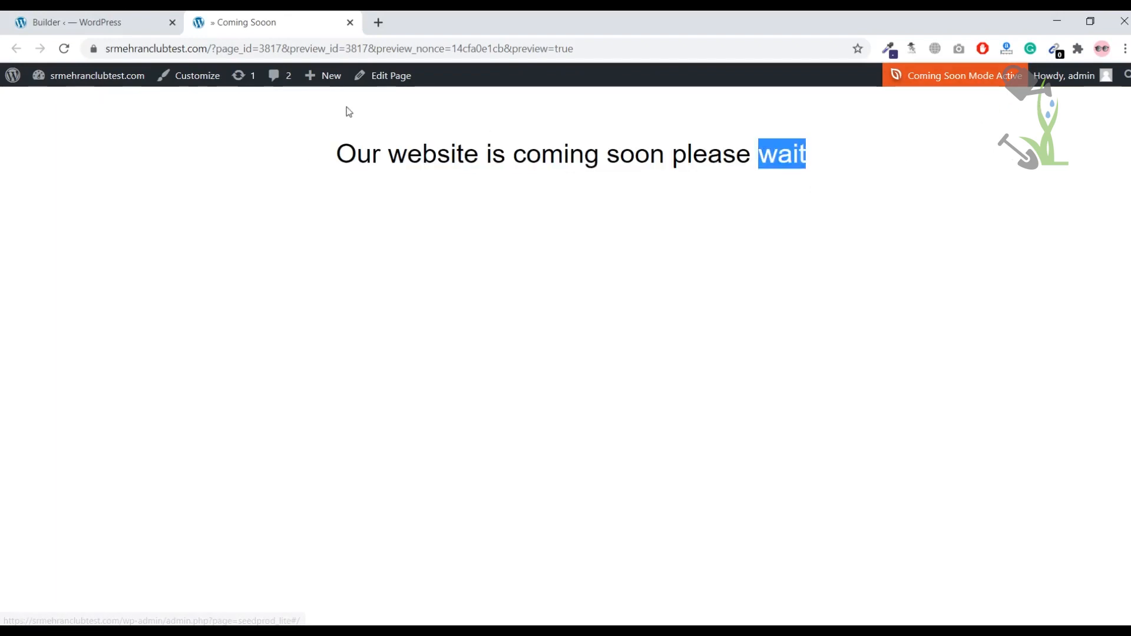
Step: Return to the builder and look over the Global Settings and the general Page Settings
{"action": "left_click", "coordinate": [133, 18]}
{"action": "left_click", "coordinate": [611, 435]}
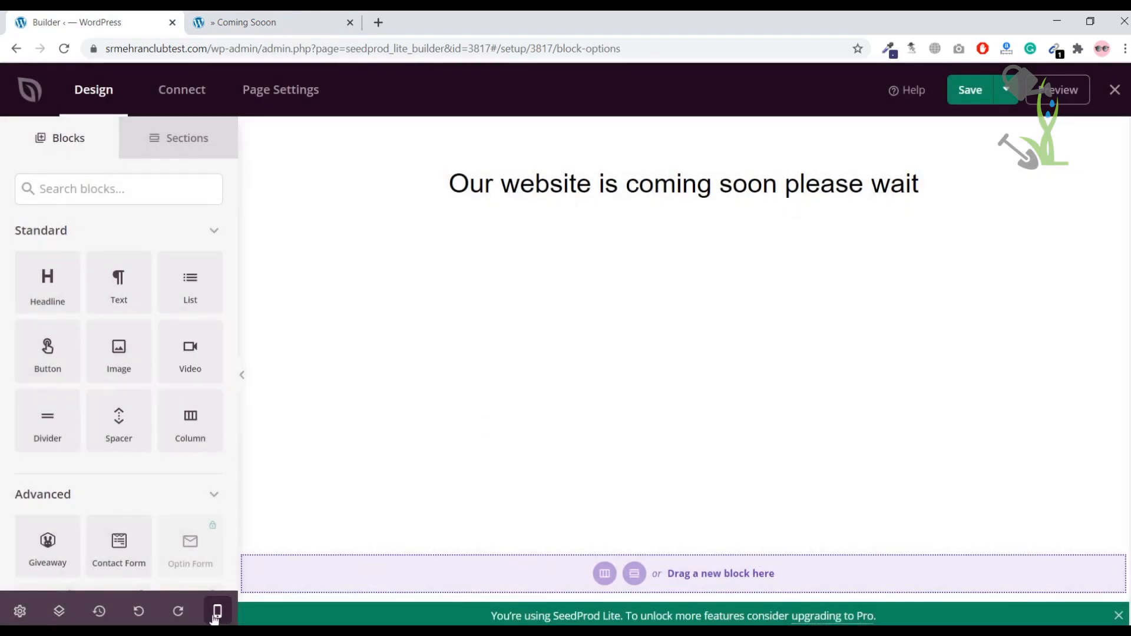
{"action": "left_click", "coordinate": [19, 612]}
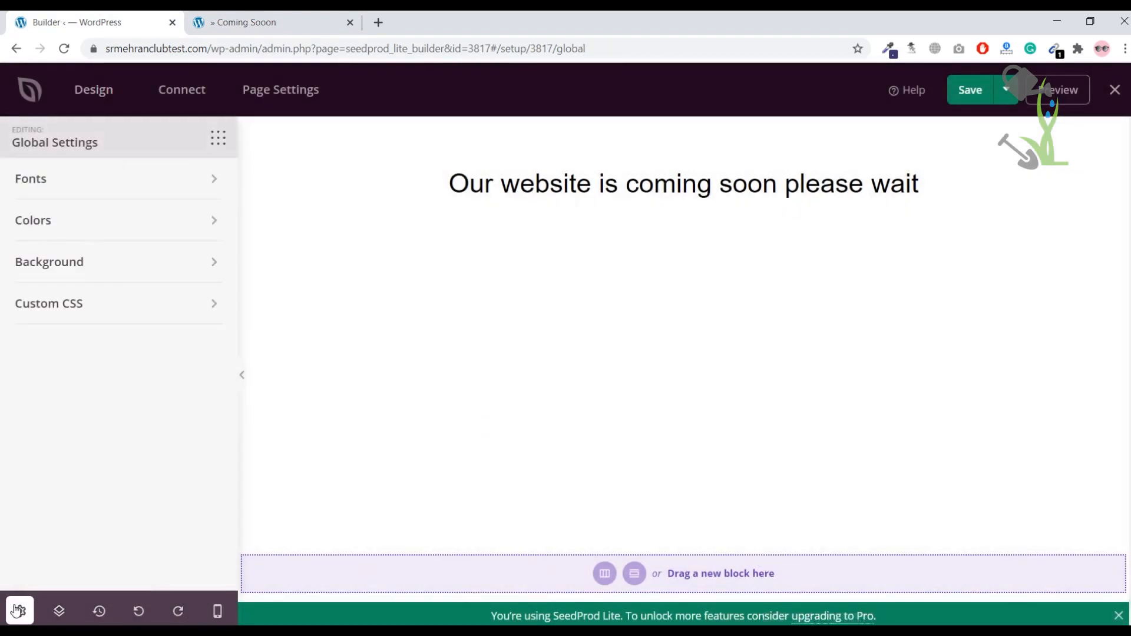
{"action": "left_click", "coordinate": [317, 92]}
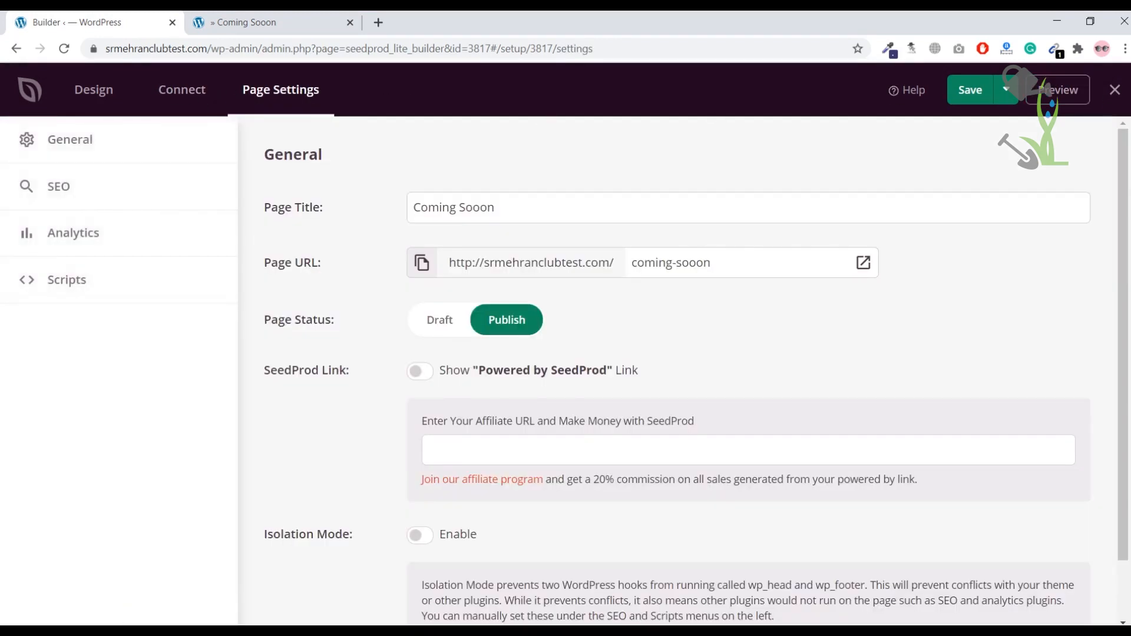
{"action": "scroll", "coordinate": [673, 309], "scroll_direction": "down", "scroll_amount": 1}
{"action": "scroll", "coordinate": [270, 182], "scroll_direction": "up", "scroll_amount": 1}
Step: Exit the page builder without saving the changes and return to the SeedProd pages overview
{"action": "left_click", "coordinate": [1114, 89]}
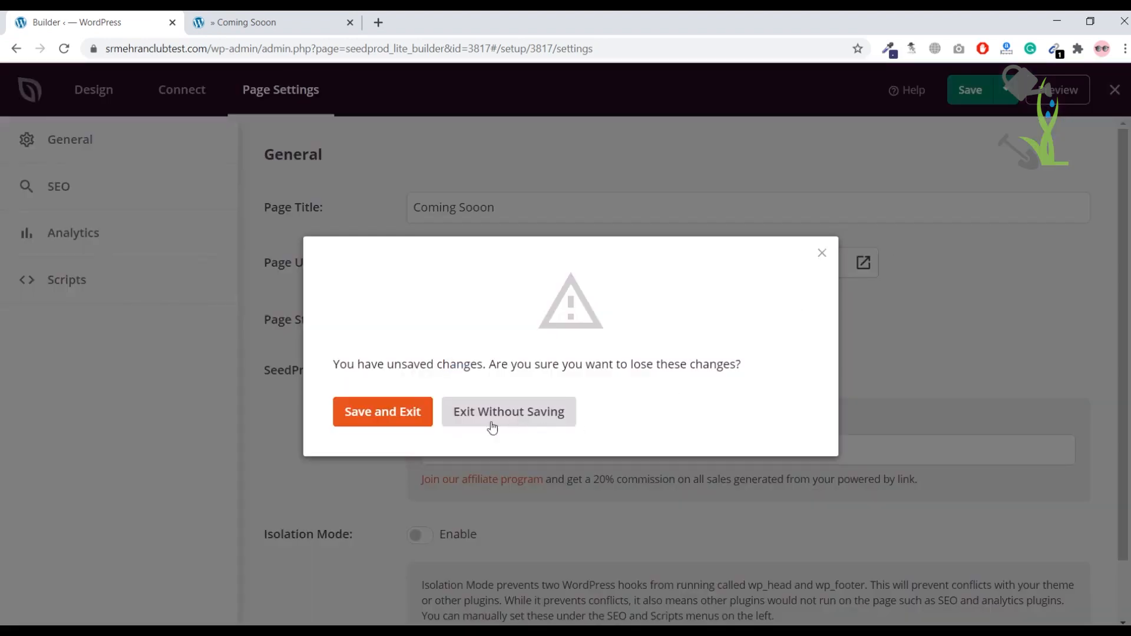
{"action": "left_click", "coordinate": [553, 416]}
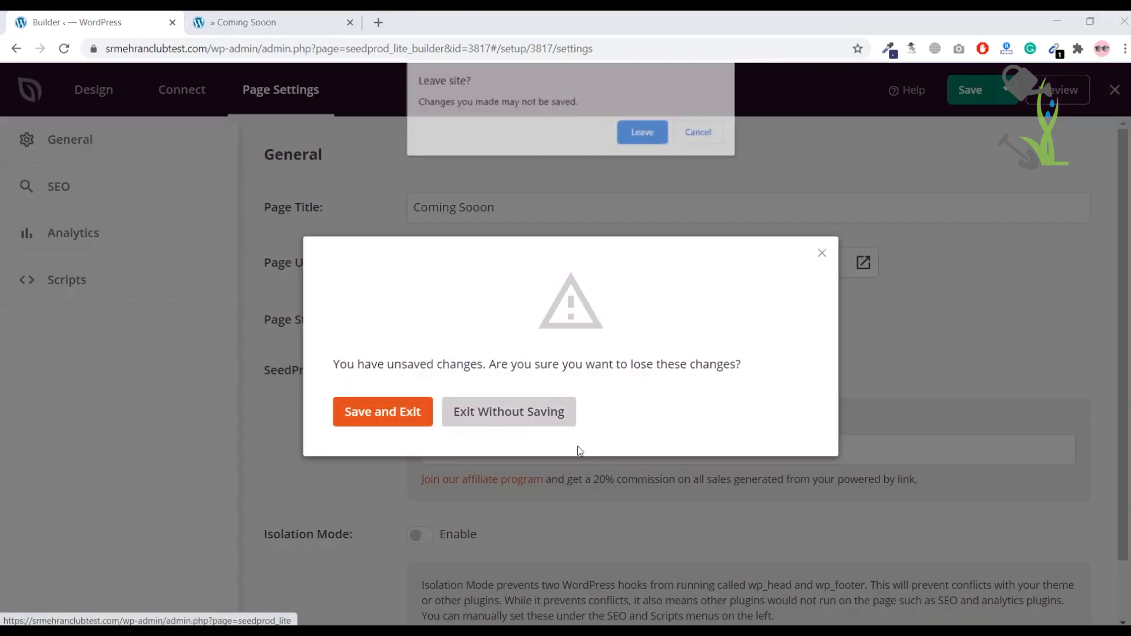
{"action": "left_click", "coordinate": [642, 132]}
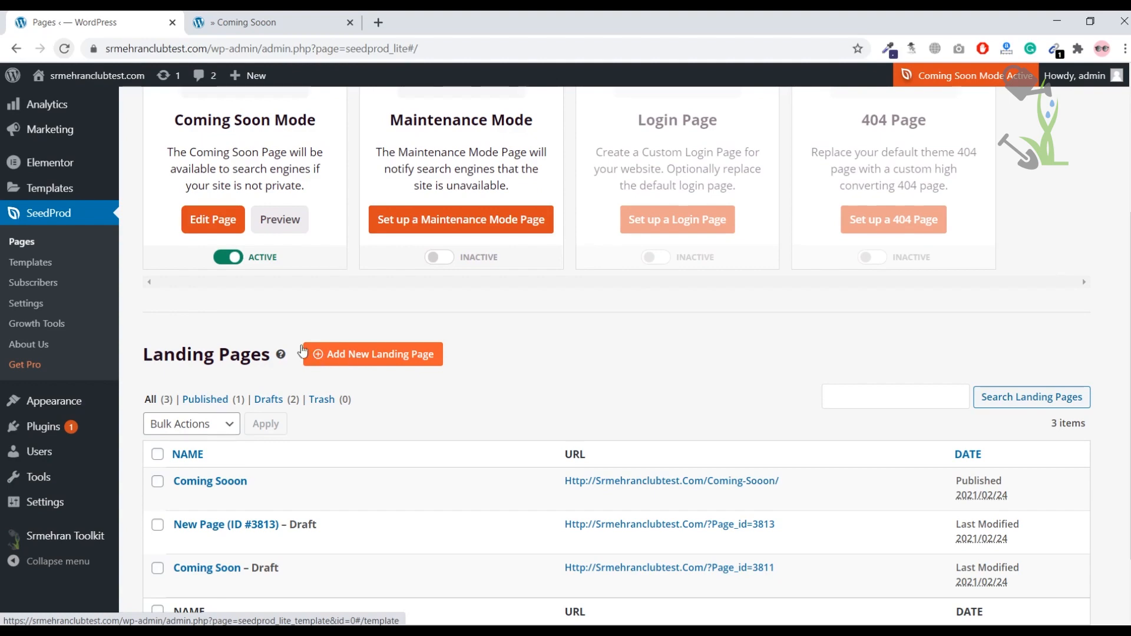
Step: Start a new landing page and filter the page templates by Coming Soon to browse the available designs
{"action": "scroll", "coordinate": [302, 351], "scroll_direction": "up", "scroll_amount": 2}
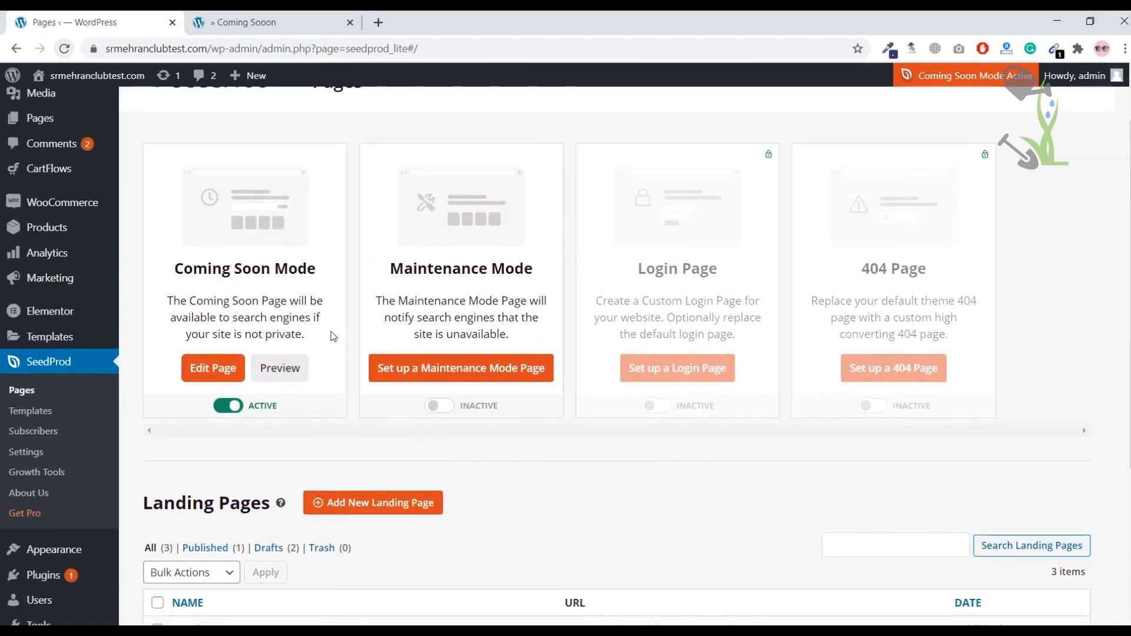
{"action": "left_click", "coordinate": [353, 508]}
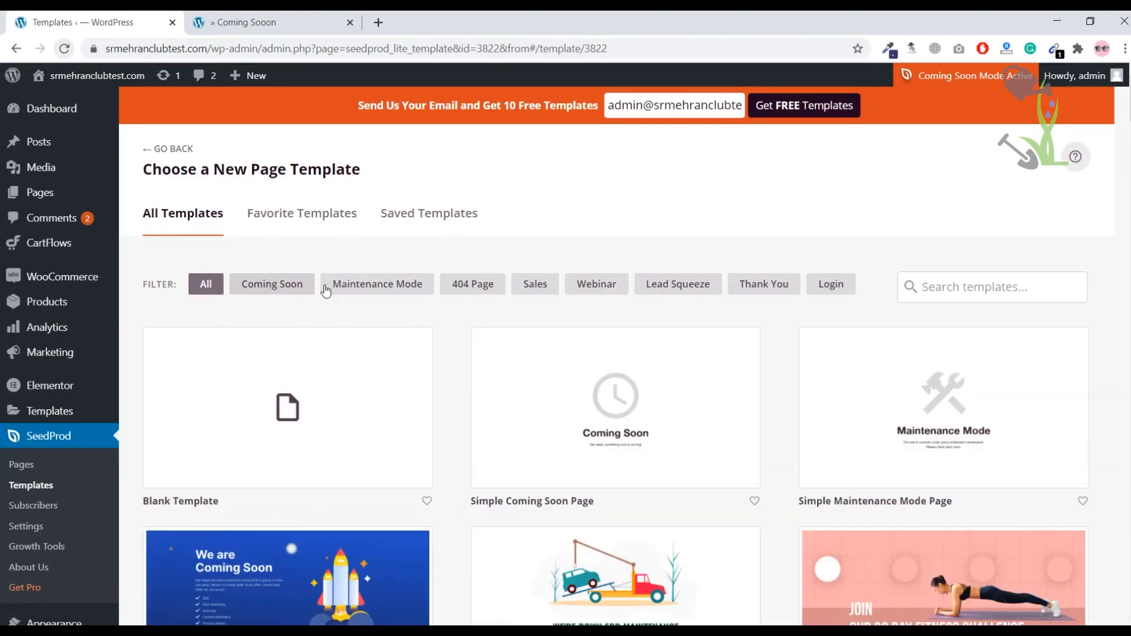
{"action": "left_click", "coordinate": [272, 284]}
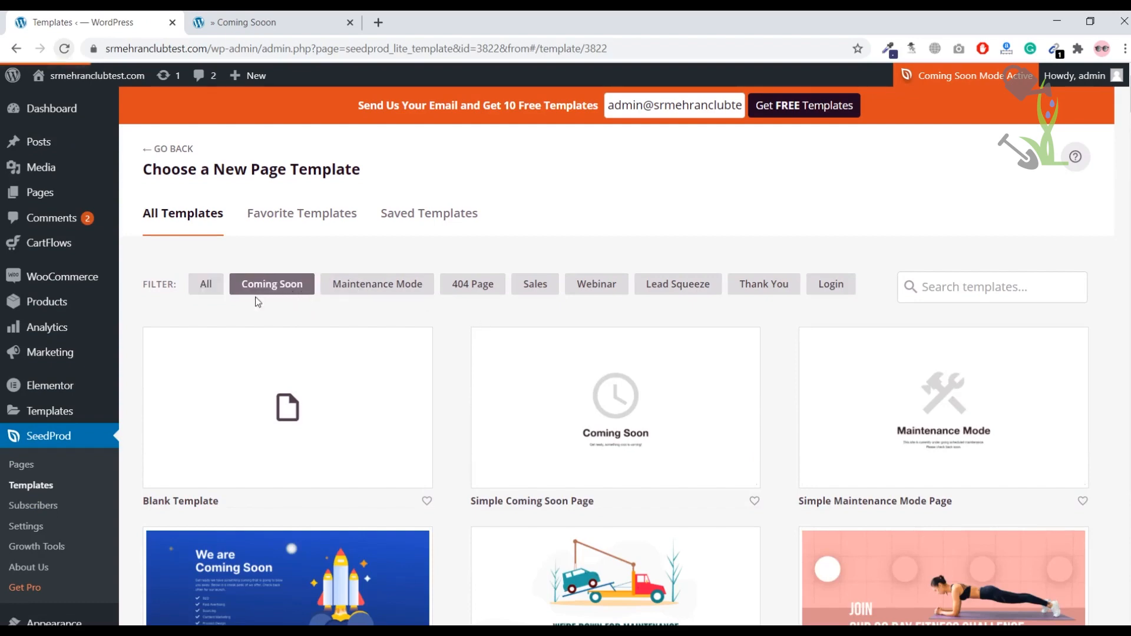
{"action": "scroll", "coordinate": [648, 353], "scroll_direction": "down", "scroll_amount": 6}
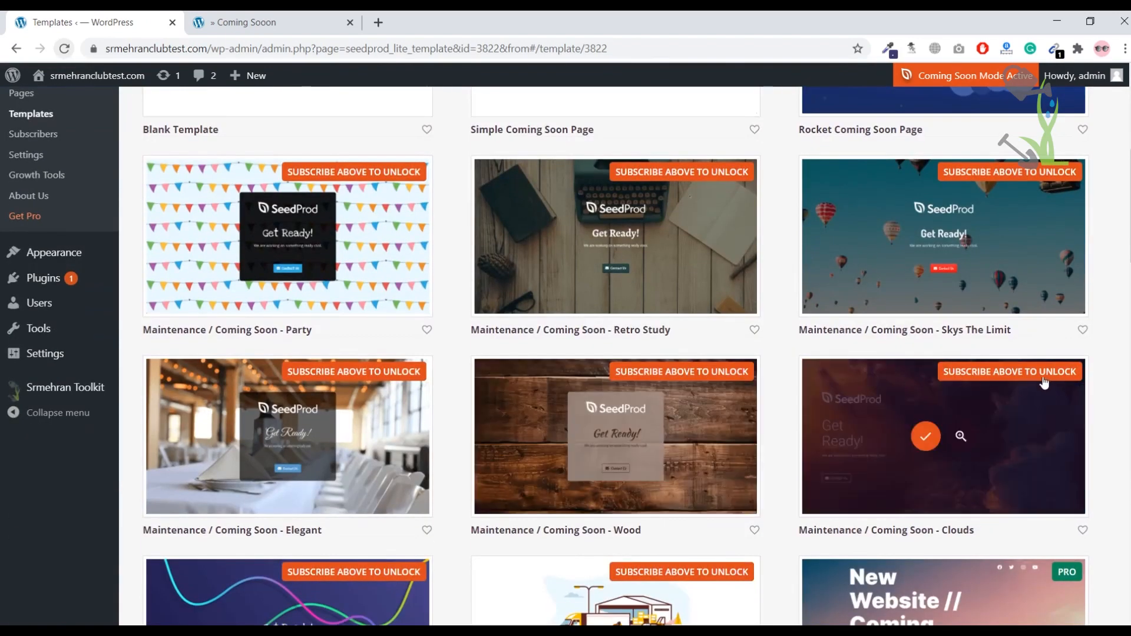
{"action": "scroll", "coordinate": [943, 412], "scroll_direction": "down", "scroll_amount": 4}
{"action": "scroll", "coordinate": [386, 323], "scroll_direction": "up", "scroll_amount": 8}
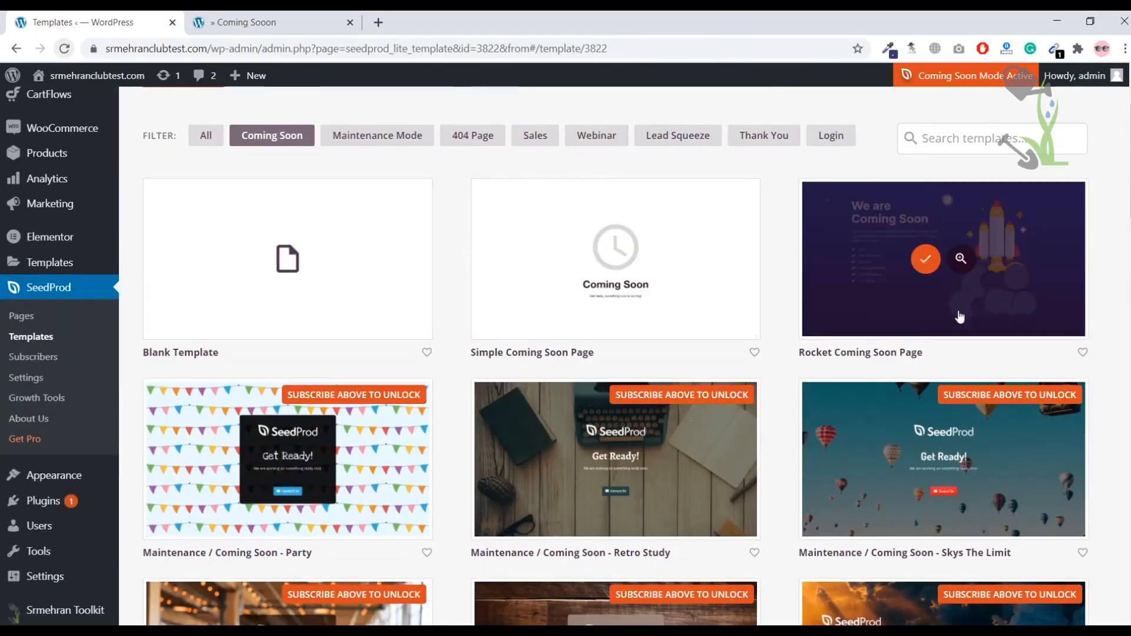
Step: Choose the Rocket Coming Soon Page template, name the page "cs", and start editing it
{"action": "left_click", "coordinate": [932, 264]}
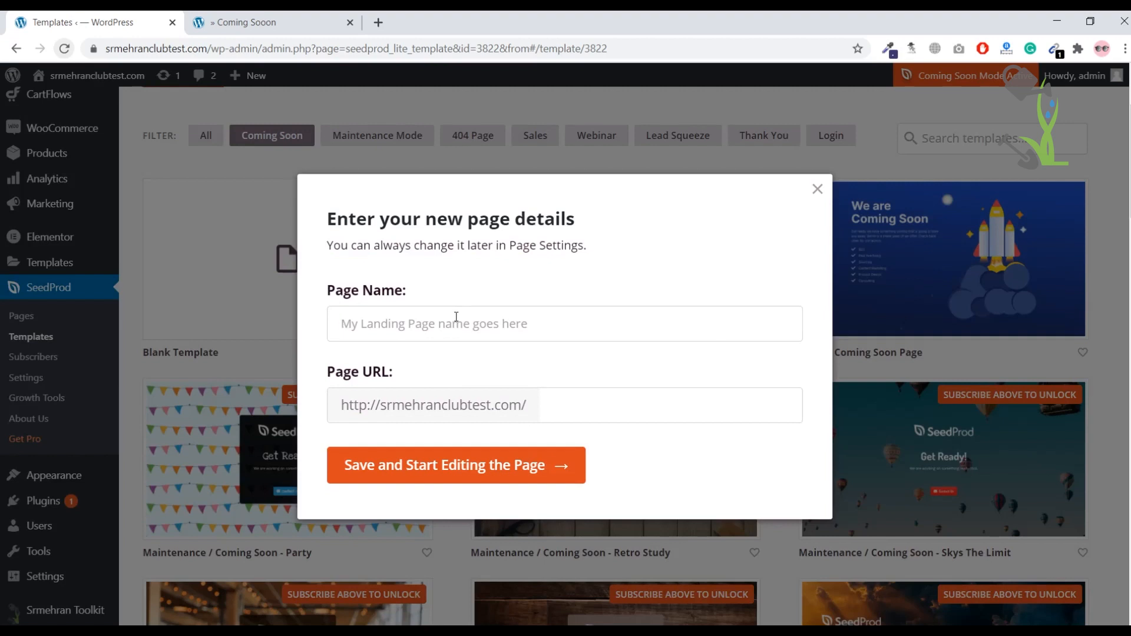
{"action": "type", "text": "cs"}
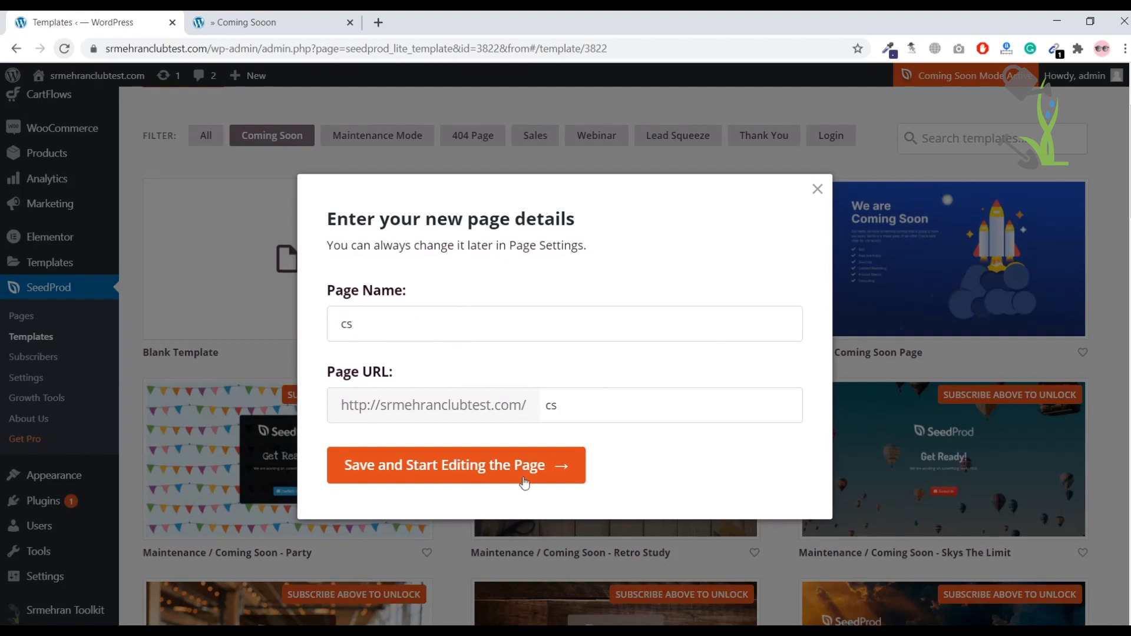
{"action": "left_click", "coordinate": [524, 482]}
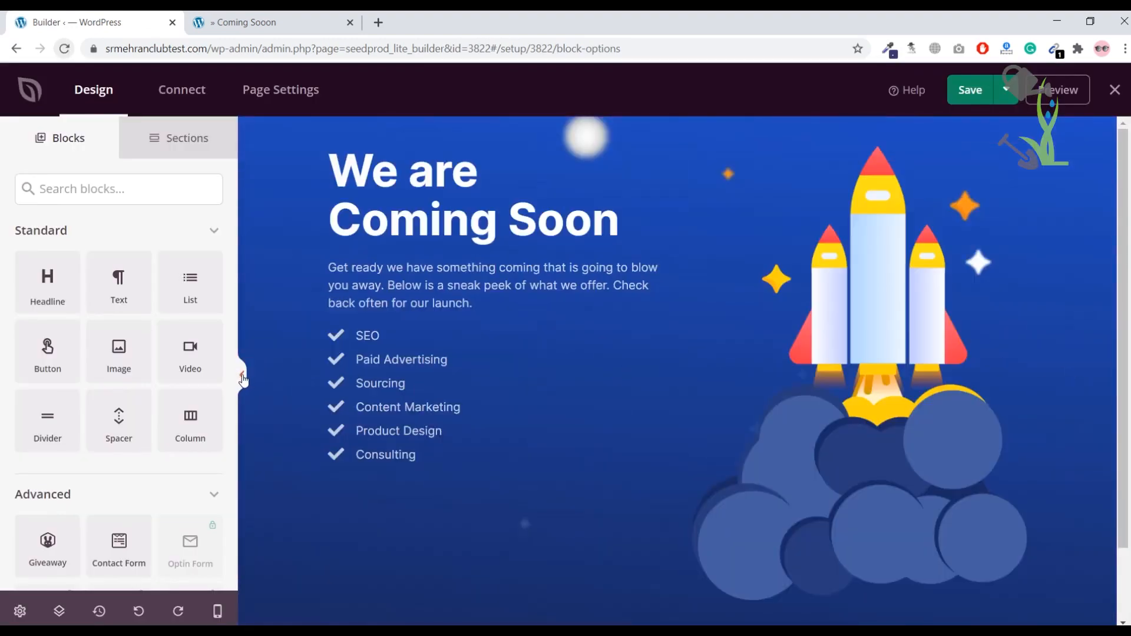
Step: View the rocket page at full width without the block list, and save and publish it unmodified
{"action": "left_click", "coordinate": [241, 375]}
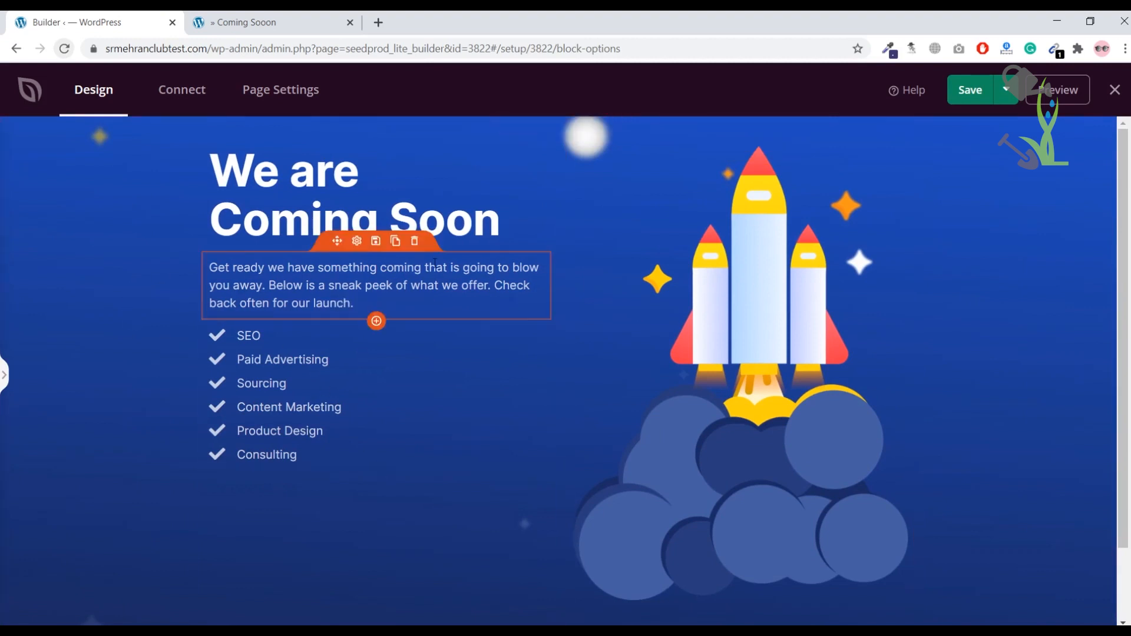
{"action": "left_click", "coordinate": [4, 375]}
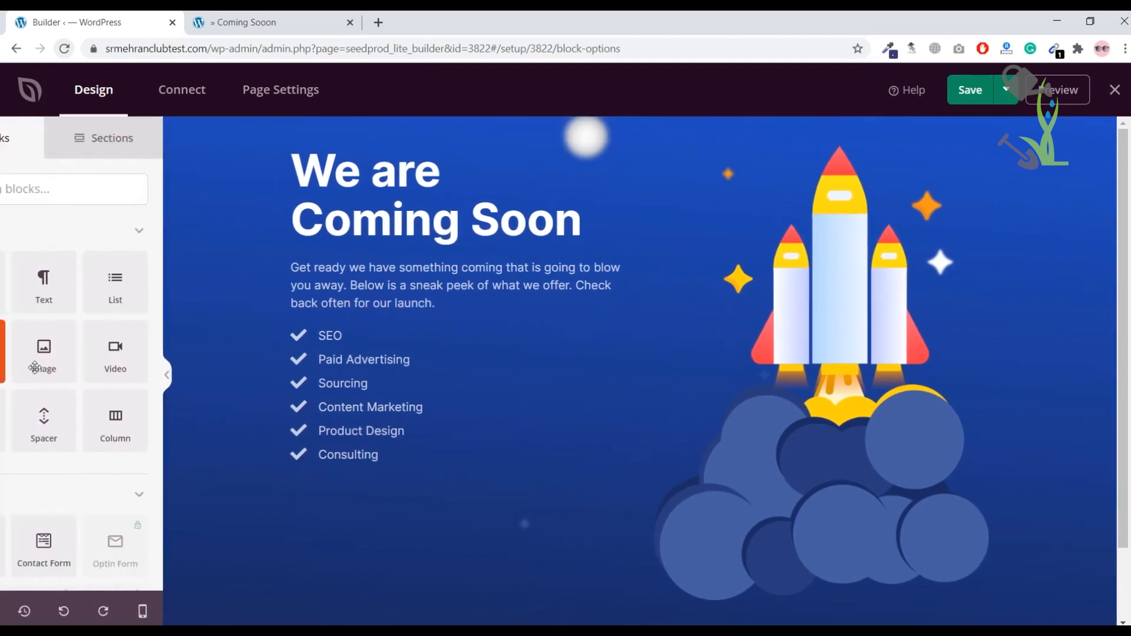
{"action": "left_click", "coordinate": [980, 93]}
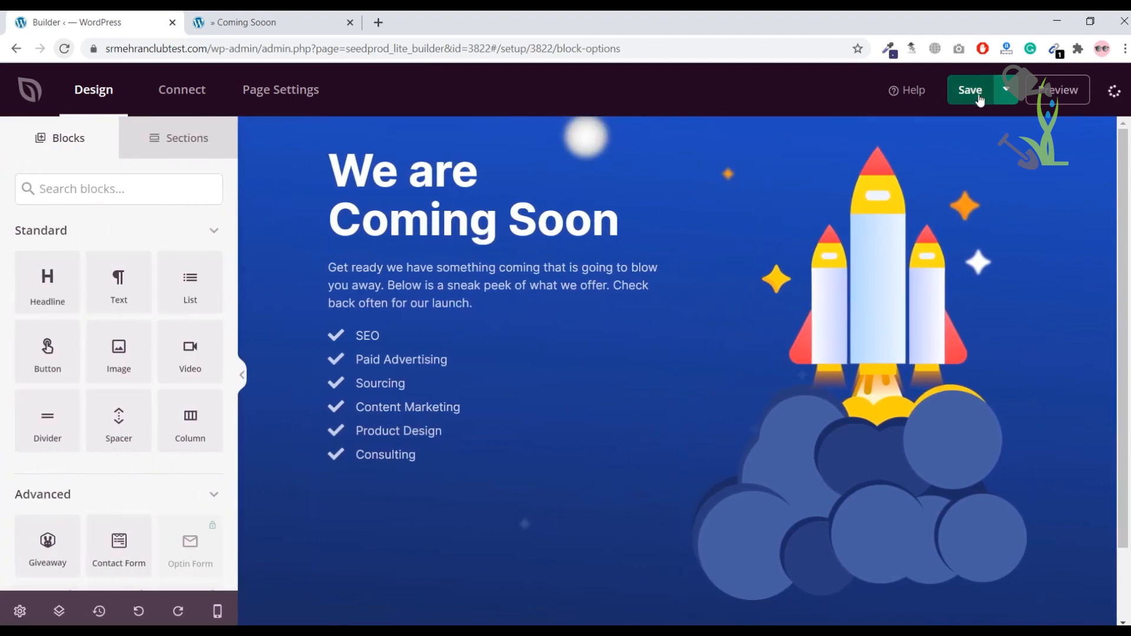
{"action": "left_click", "coordinate": [1010, 96]}
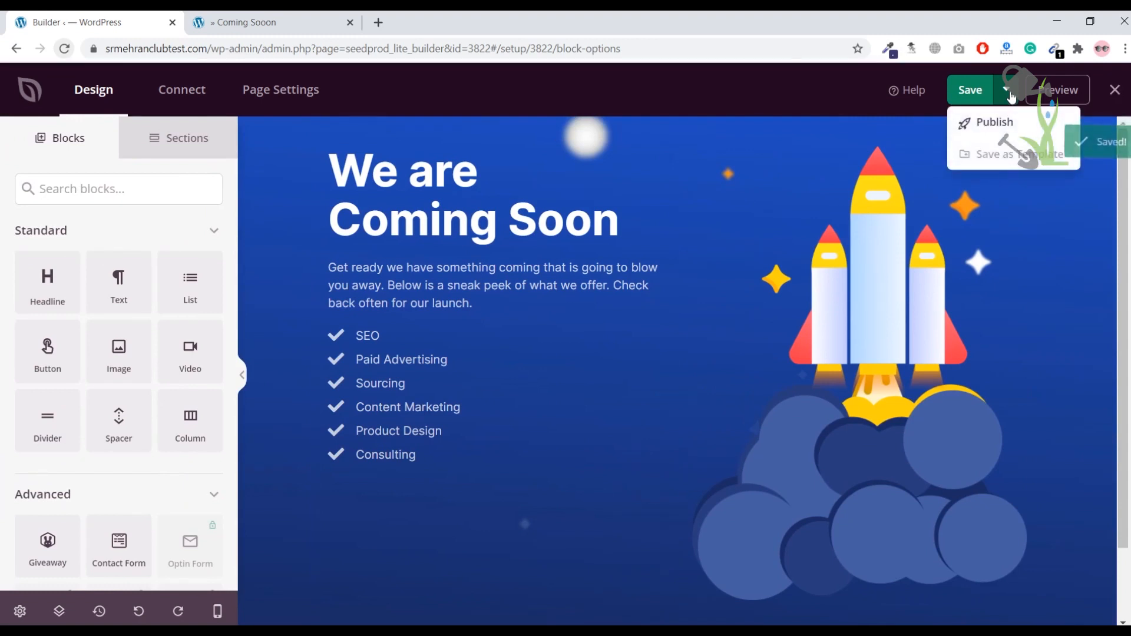
{"action": "left_click", "coordinate": [992, 122]}
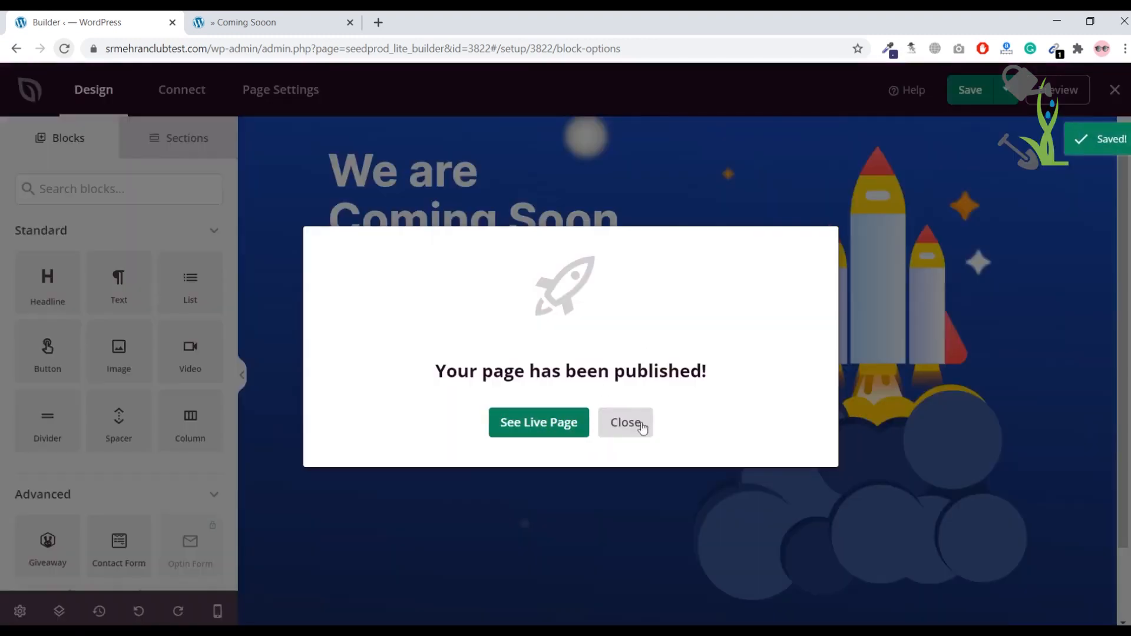
{"action": "left_click_drag", "start_coordinate": [416, 377], "coordinate": [741, 373]}
{"action": "left_click", "coordinate": [738, 373]}
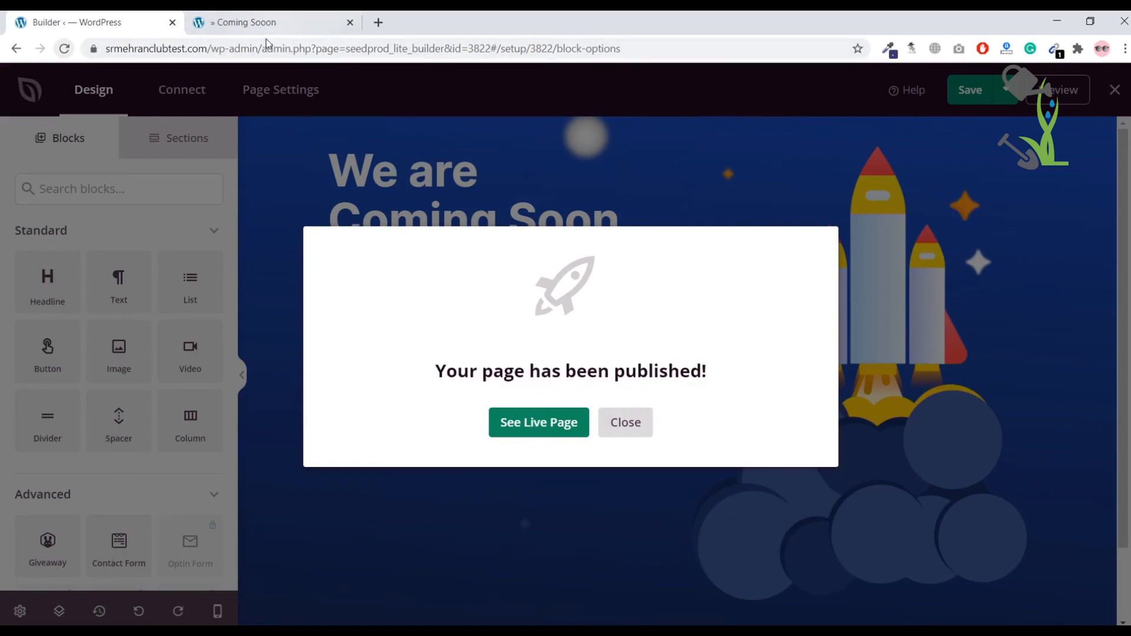
Step: Open the published rocket page by replacing the builder path in the site's address with "cs"
{"action": "left_click_drag", "start_coordinate": [216, 49], "coordinate": [806, 79]}
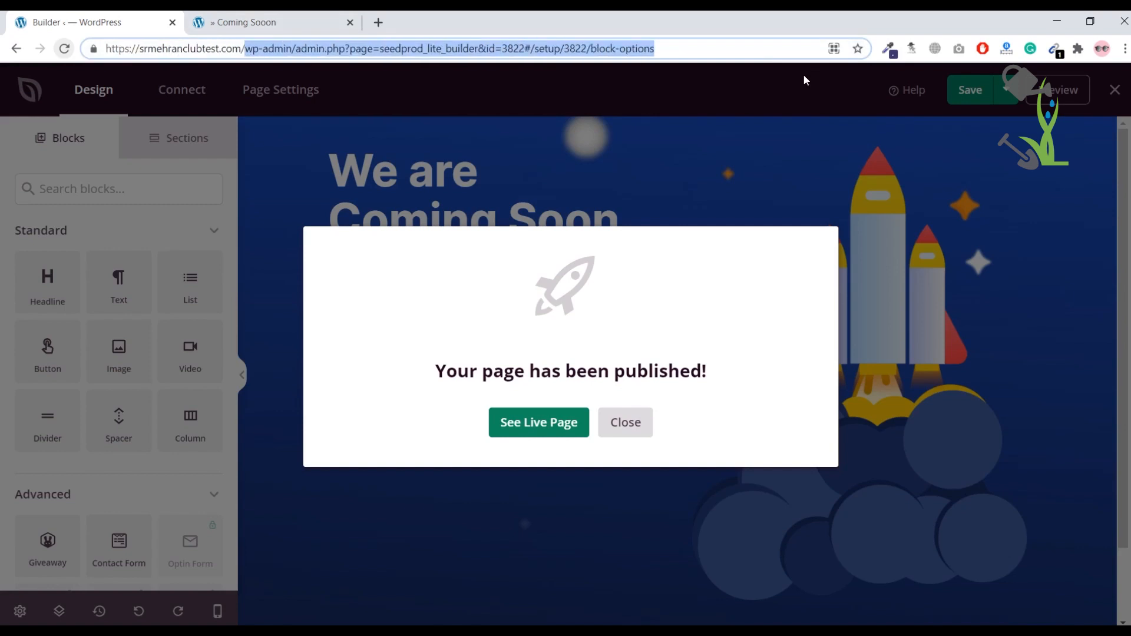
{"action": "type", "text": "cs"}
{"action": "key", "text": "Return"}
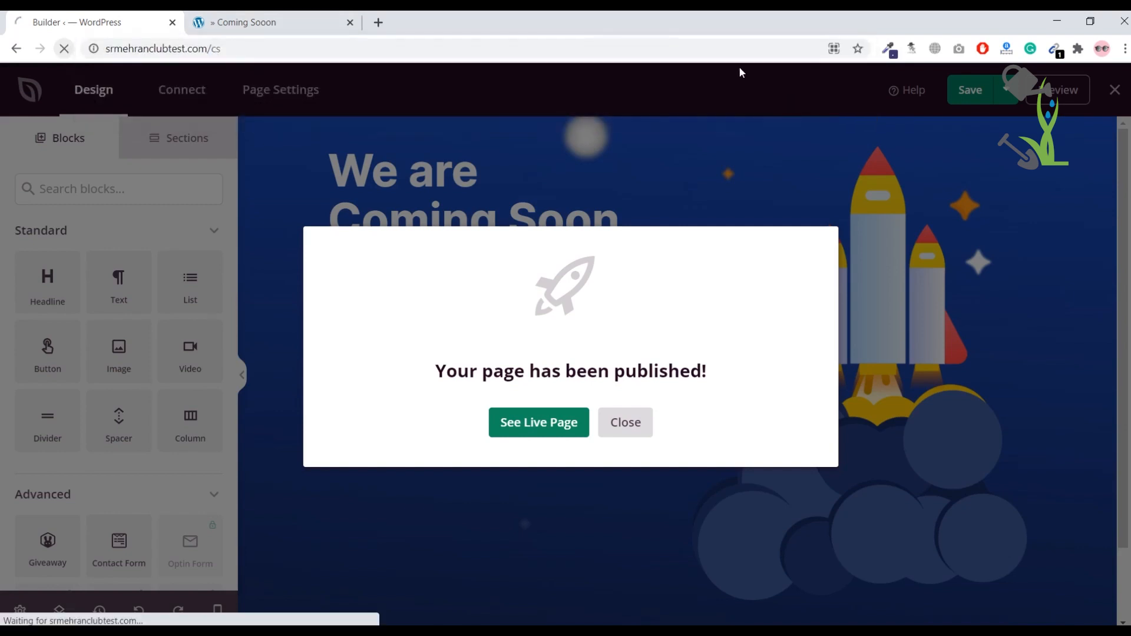
{"action": "left_click", "coordinate": [238, 22]}
{"action": "left_click", "coordinate": [124, 18]}
Step: Copy the published cs page's address and load it in the incognito window to check the visitor view
{"action": "left_click", "coordinate": [249, 50]}
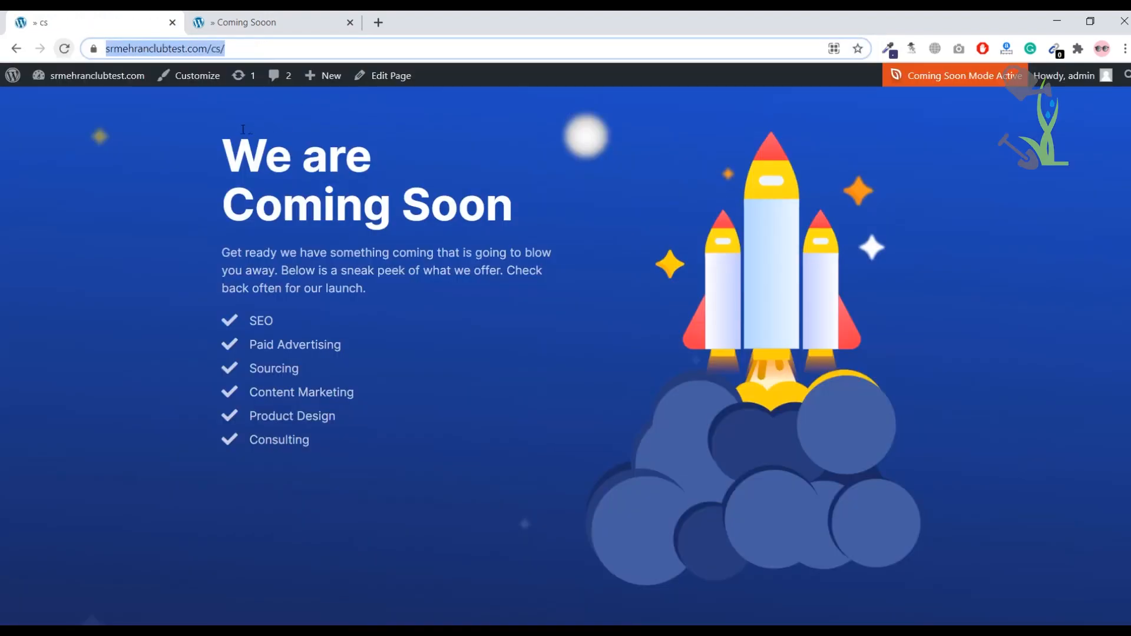
{"action": "left_click", "coordinate": [228, 132]}
{"action": "left_click", "coordinate": [228, 49]}
{"action": "key", "text": "ctrl+c"}
{"action": "left_click", "coordinate": [346, 576]}
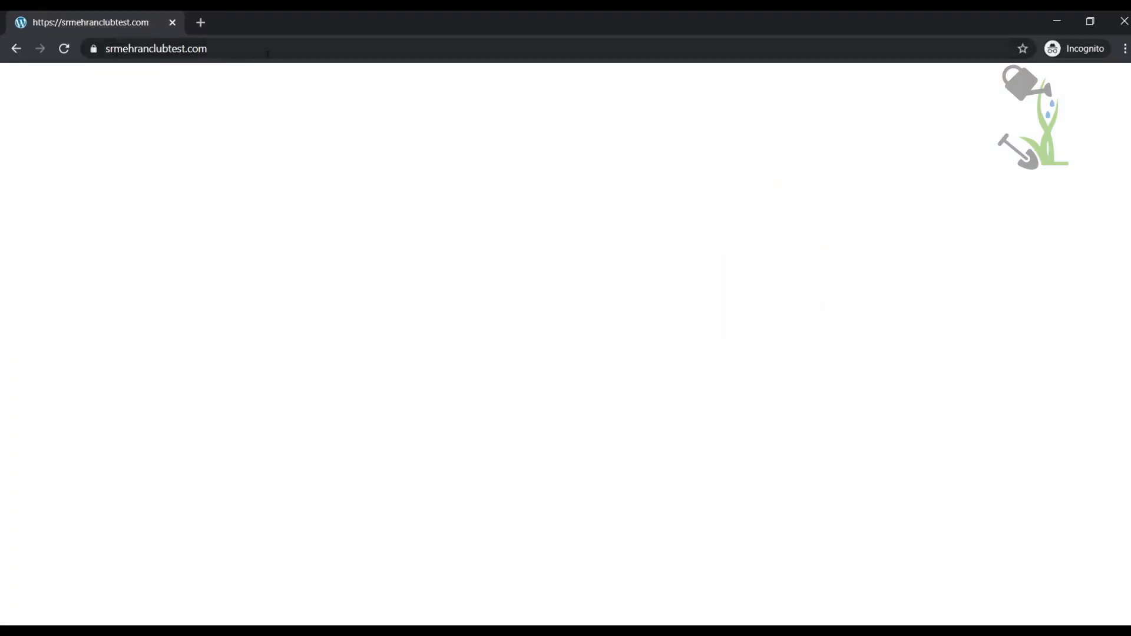
{"action": "left_click", "coordinate": [194, 46]}
{"action": "key", "text": "ctrl+v"}
{"action": "key", "text": "Return"}
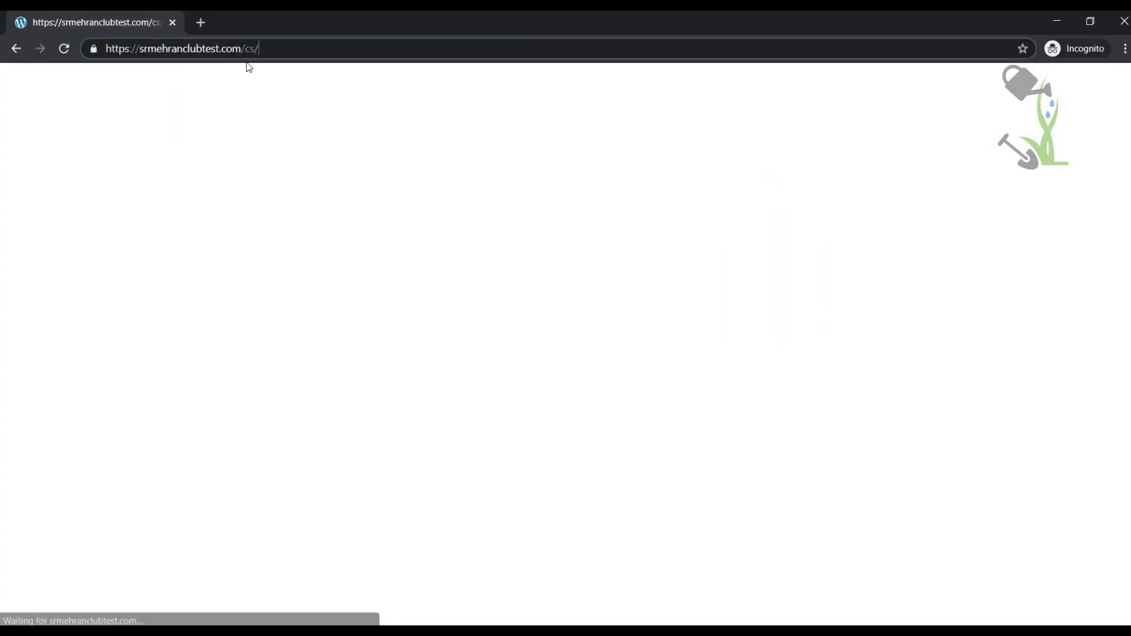
{"action": "key", "text": "Return"}
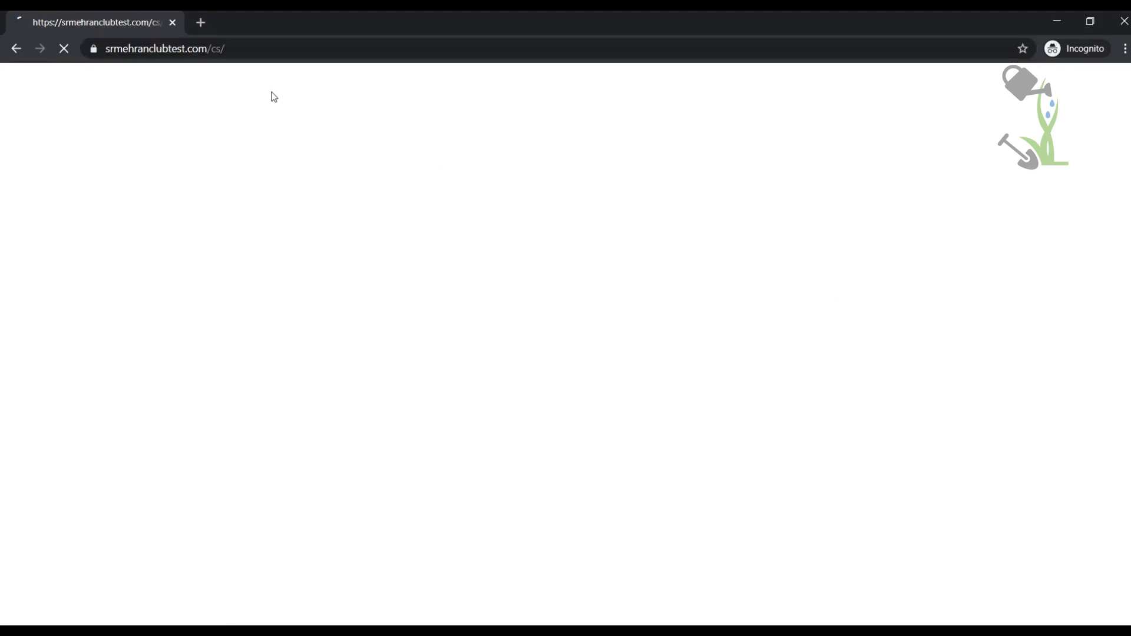
Step: Return to the regular browser window and open the site's Reading settings through the WordPress dashboard
{"action": "key", "text": "alt+Tab"}
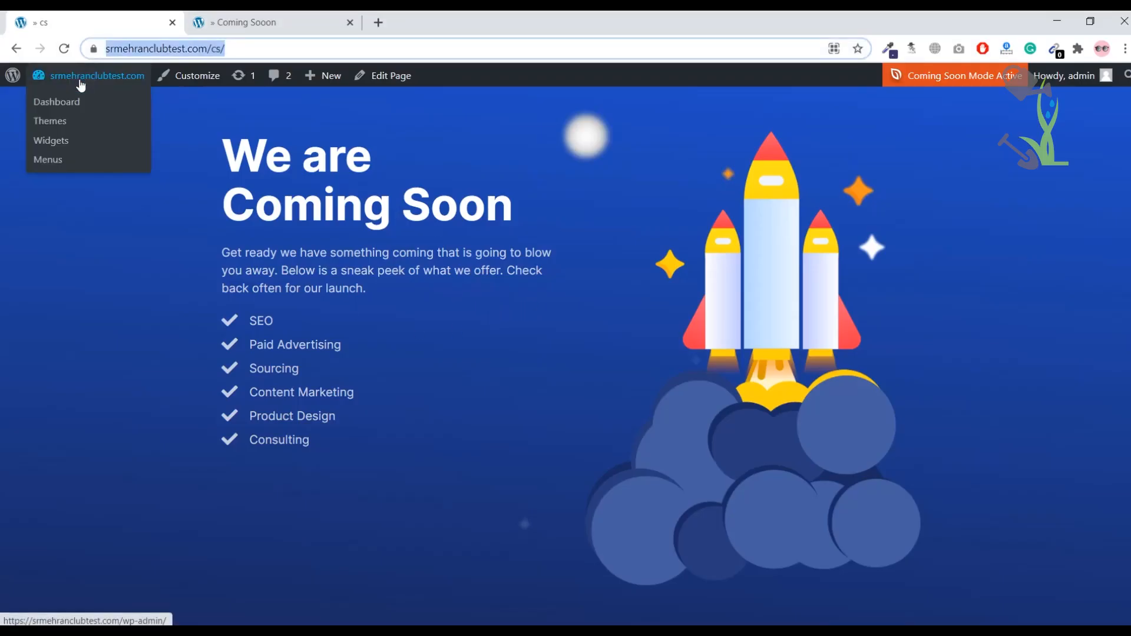
{"action": "left_click", "coordinate": [54, 99]}
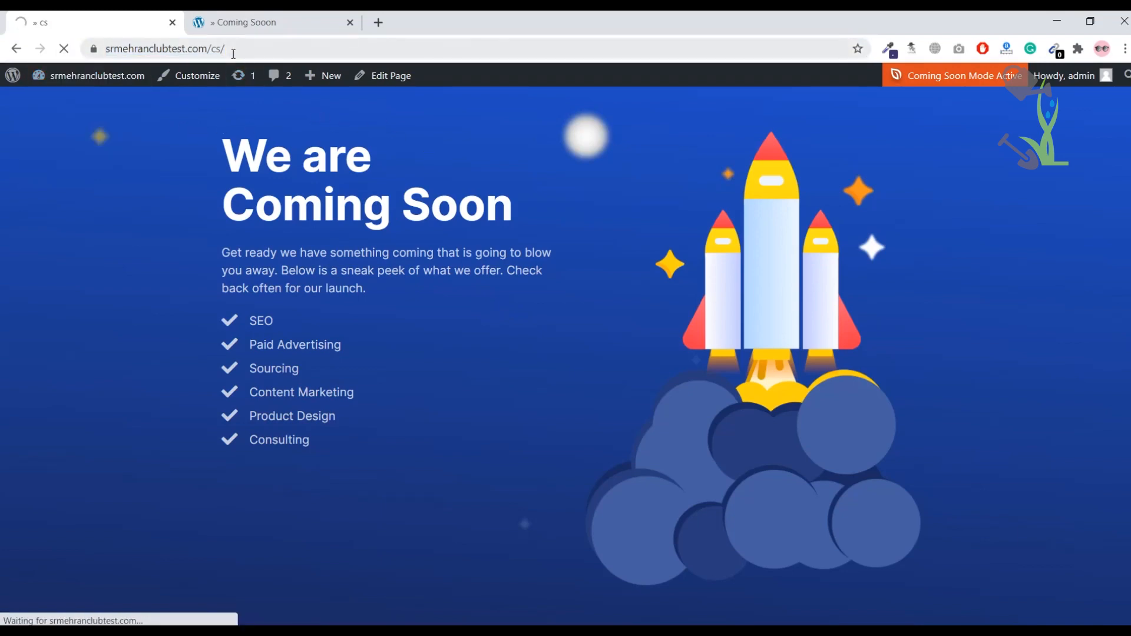
{"action": "scroll", "coordinate": [35, 518], "scroll_direction": "down", "scroll_amount": 3}
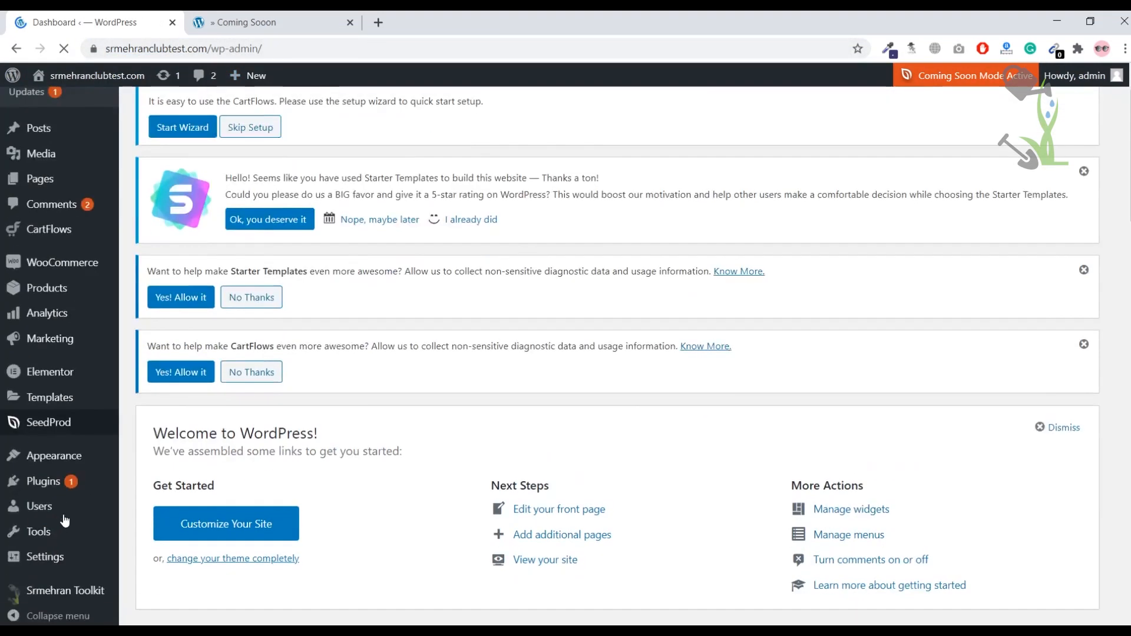
{"action": "mouse_move", "coordinate": [99, 552]}
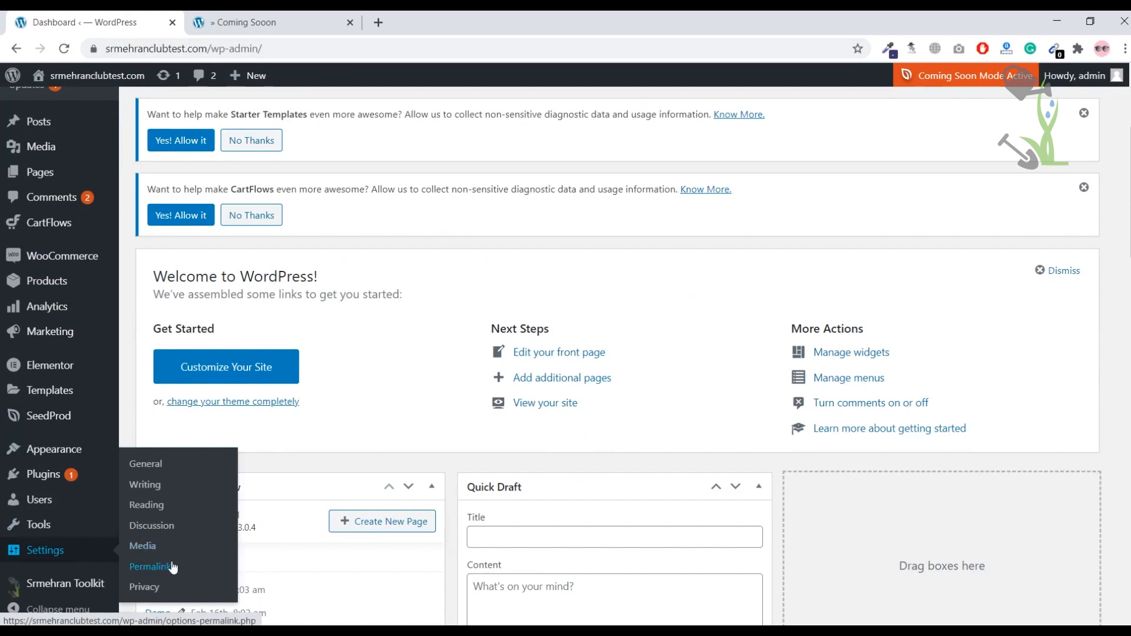
{"action": "left_click", "coordinate": [146, 505]}
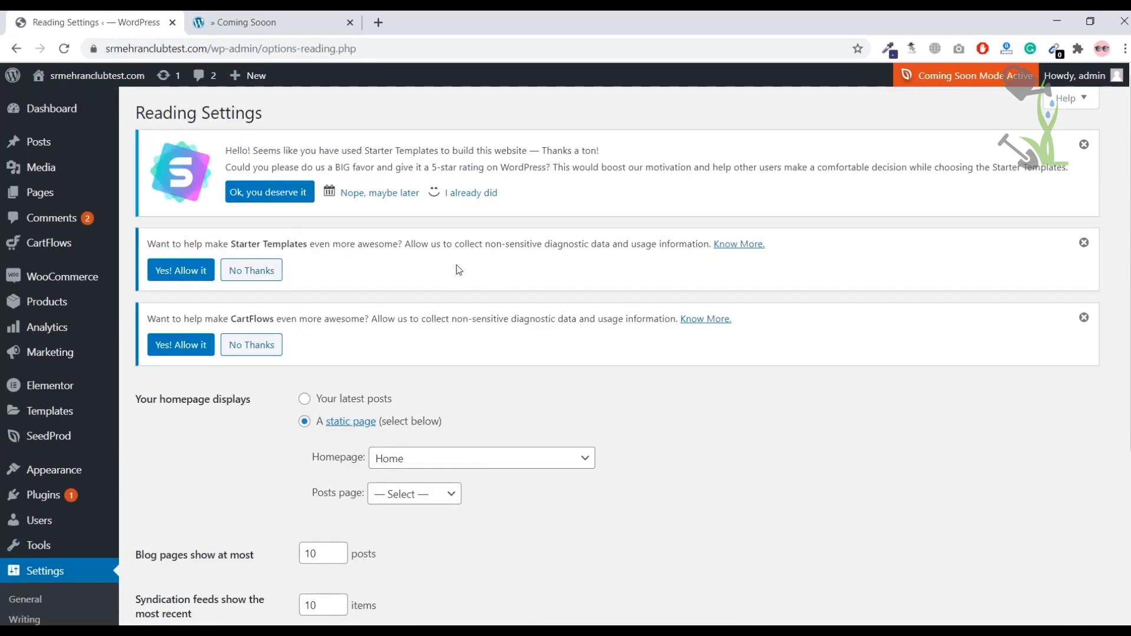
Step: Set the site's static homepage to the cs page and save the reading settings
{"action": "left_click", "coordinate": [501, 469]}
{"action": "scroll", "coordinate": [448, 383], "scroll_direction": "down", "scroll_amount": 1}
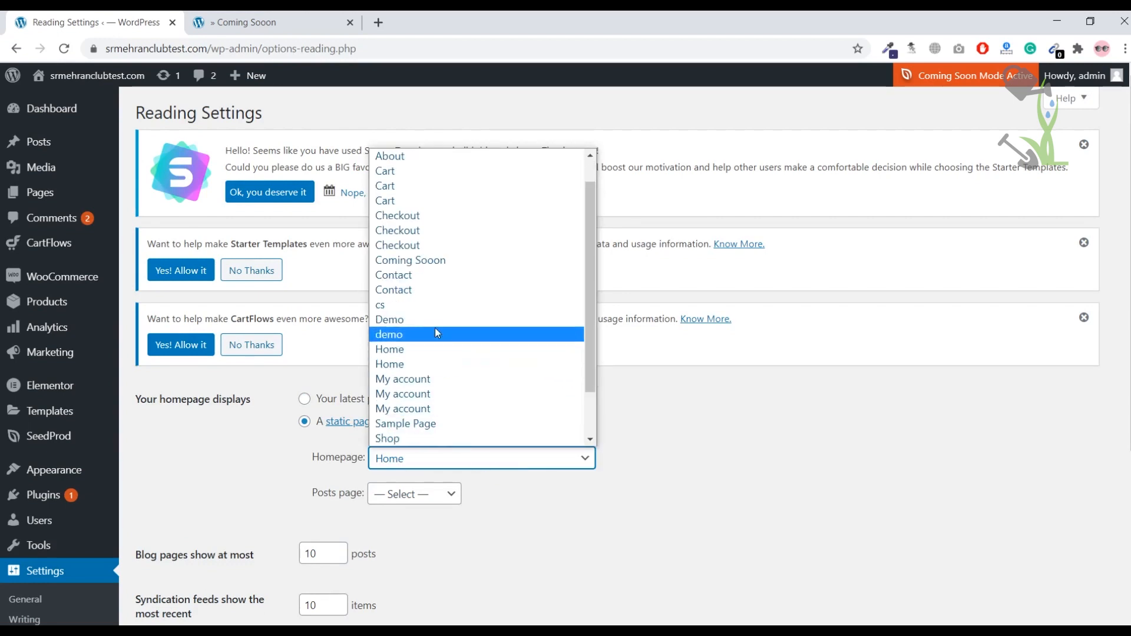
{"action": "left_click", "coordinate": [429, 305]}
{"action": "scroll", "coordinate": [293, 528], "scroll_direction": "down", "scroll_amount": 1}
{"action": "scroll", "coordinate": [292, 528], "scroll_direction": "down", "scroll_amount": 3}
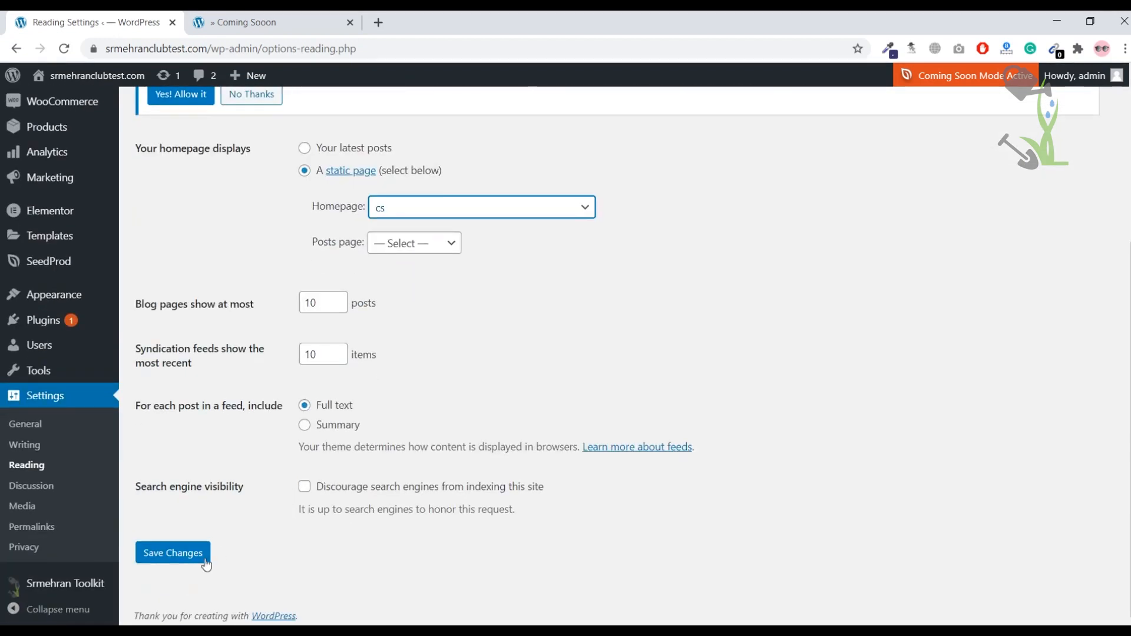
{"action": "left_click", "coordinate": [193, 554]}
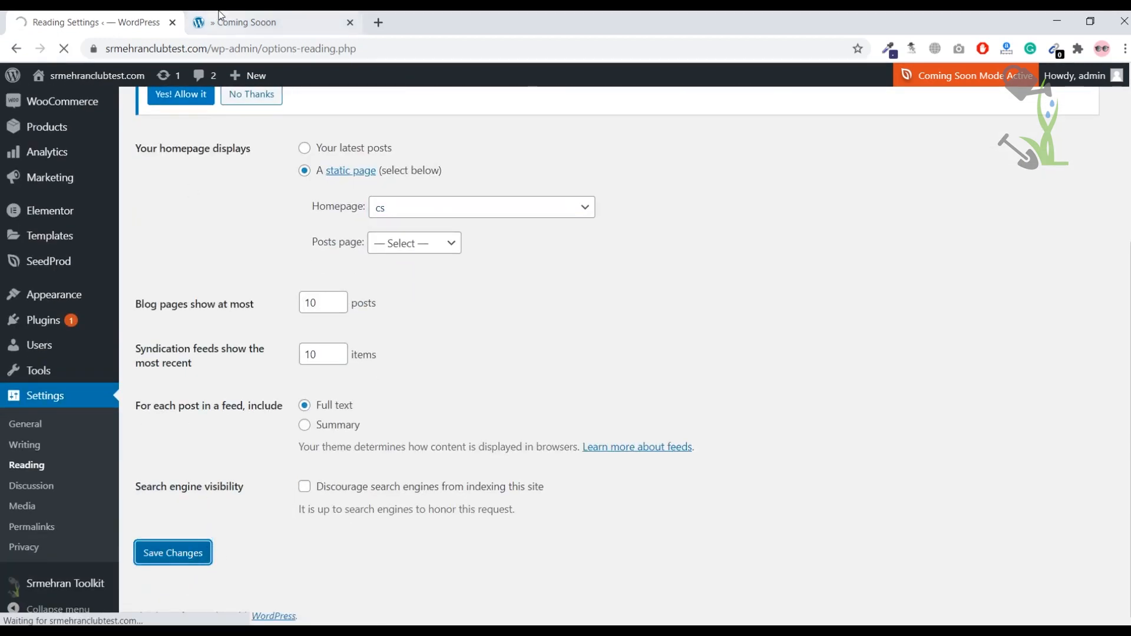
Step: Switch to the incognito window and select the cs path in the site's address
{"action": "left_click", "coordinate": [219, 18]}
{"action": "left_click", "coordinate": [101, 15]}
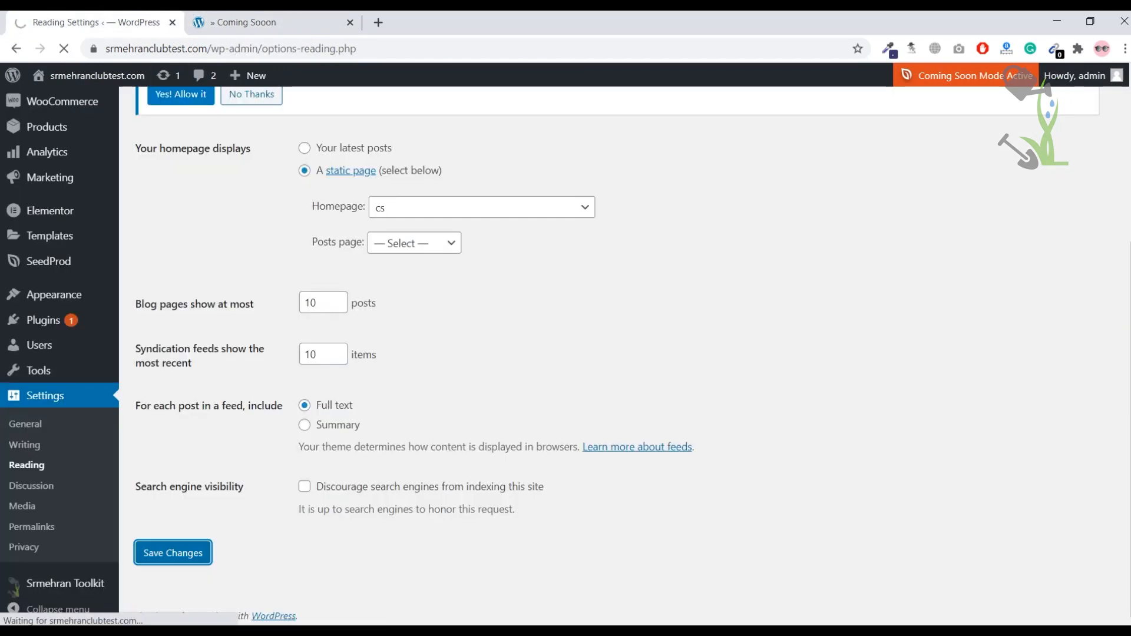
{"action": "mouse_move", "coordinate": [245, 630]}
{"action": "left_click", "coordinate": [406, 587]}
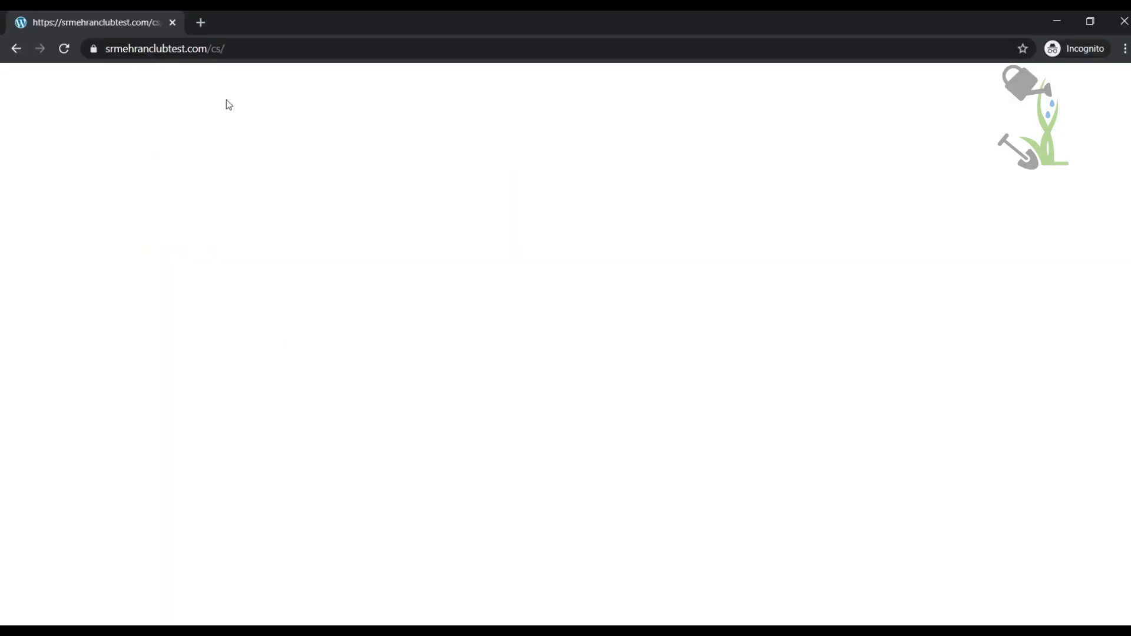
{"action": "left_click_drag", "start_coordinate": [210, 48], "coordinate": [651, 100]}
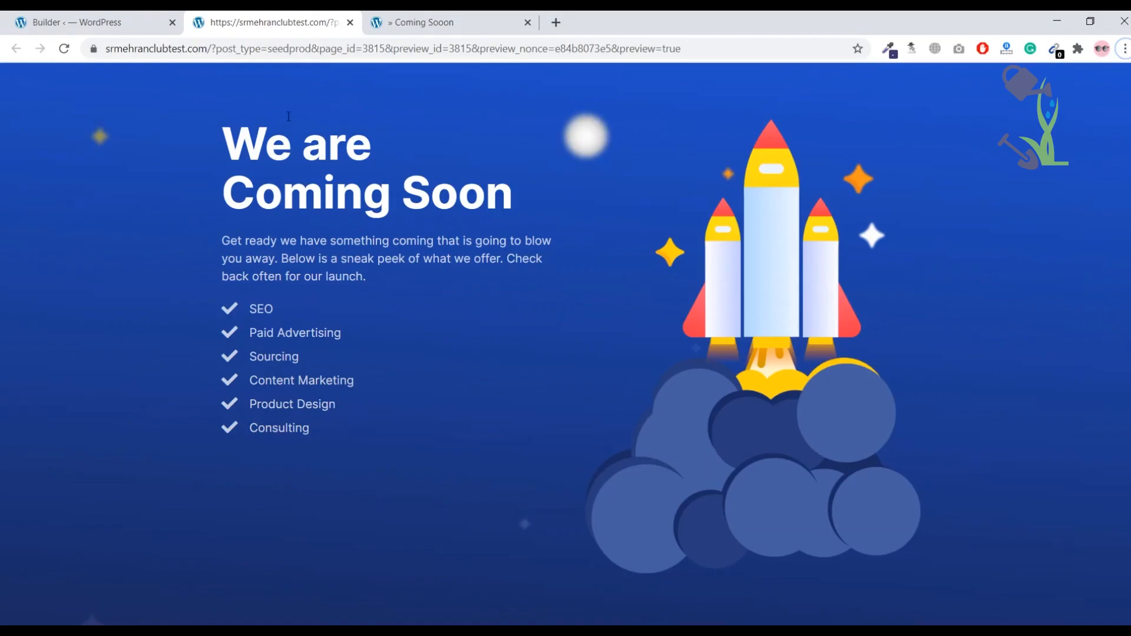
Step: Reload the site's homepage in the incognito window and examine the rocket page's heading and service list as a visitor
{"action": "left_click", "coordinate": [451, 18]}
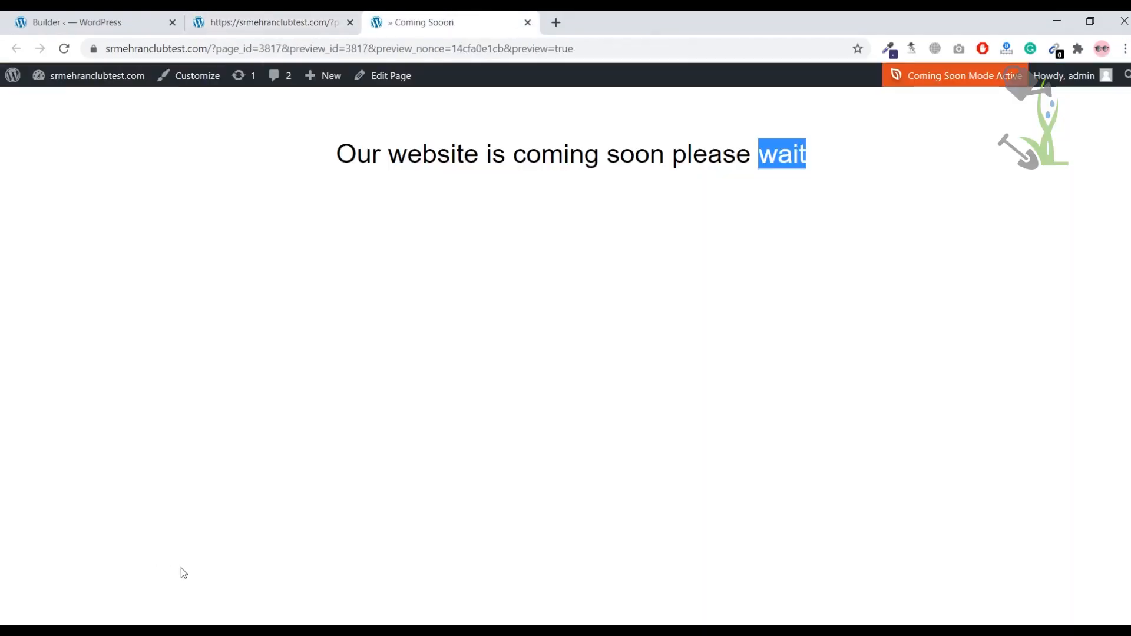
{"action": "mouse_move", "coordinate": [252, 613]}
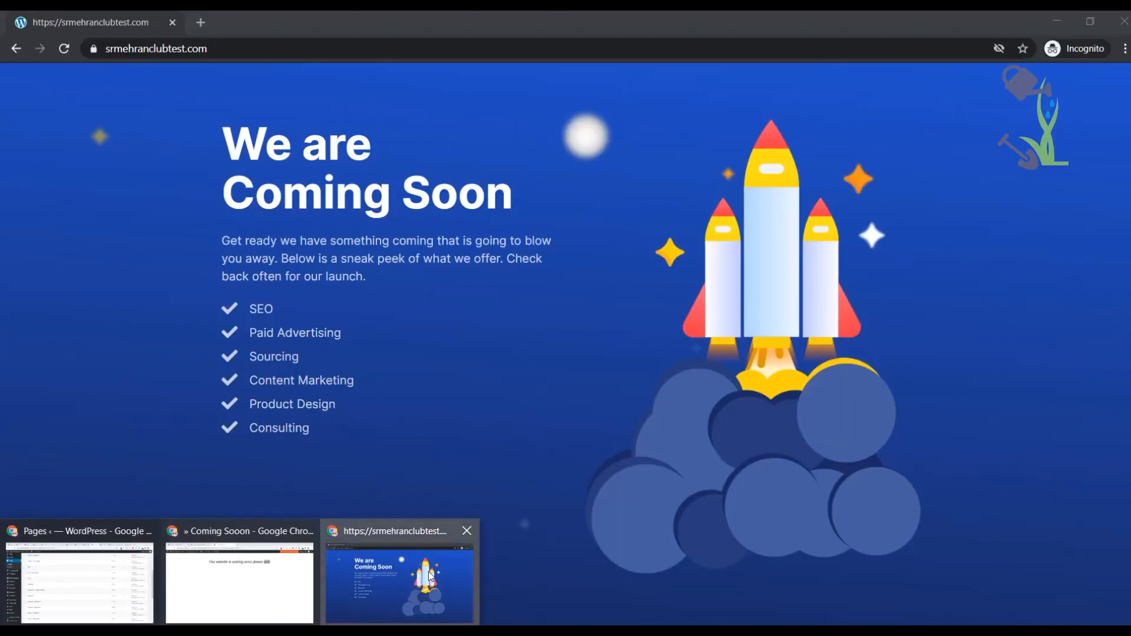
{"action": "left_click", "coordinate": [396, 585]}
{"action": "left_click", "coordinate": [69, 46]}
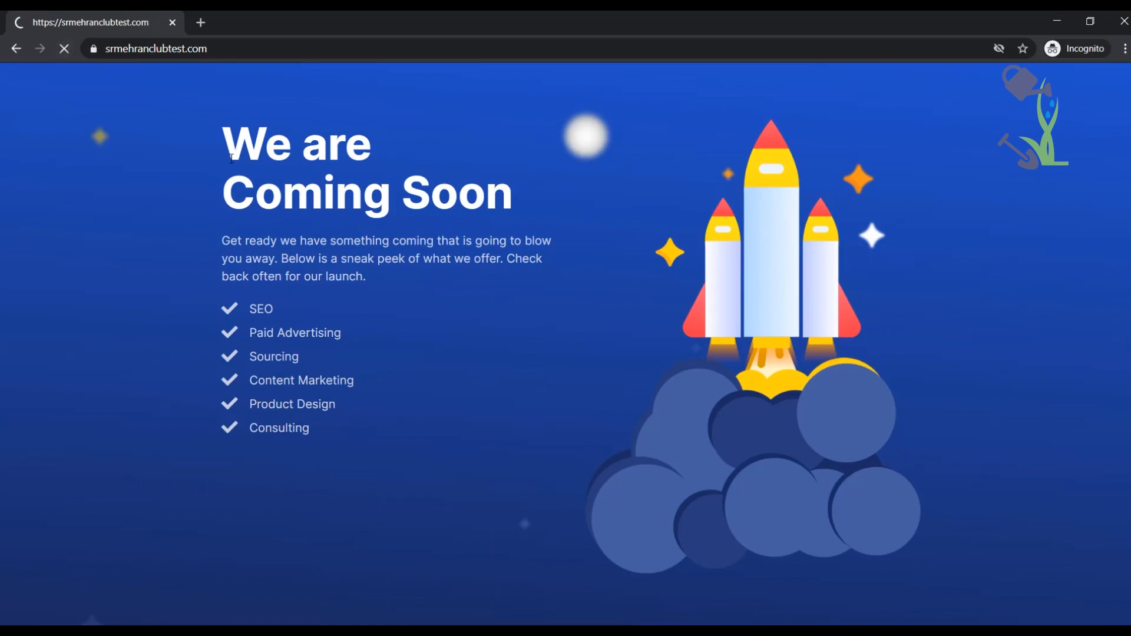
{"action": "left_click_drag", "start_coordinate": [208, 114], "coordinate": [445, 458]}
{"action": "left_click_drag", "start_coordinate": [224, 145], "coordinate": [404, 447]}
{"action": "left_click", "coordinate": [817, 349]}
{"action": "left_click", "coordinate": [1053, 13]}
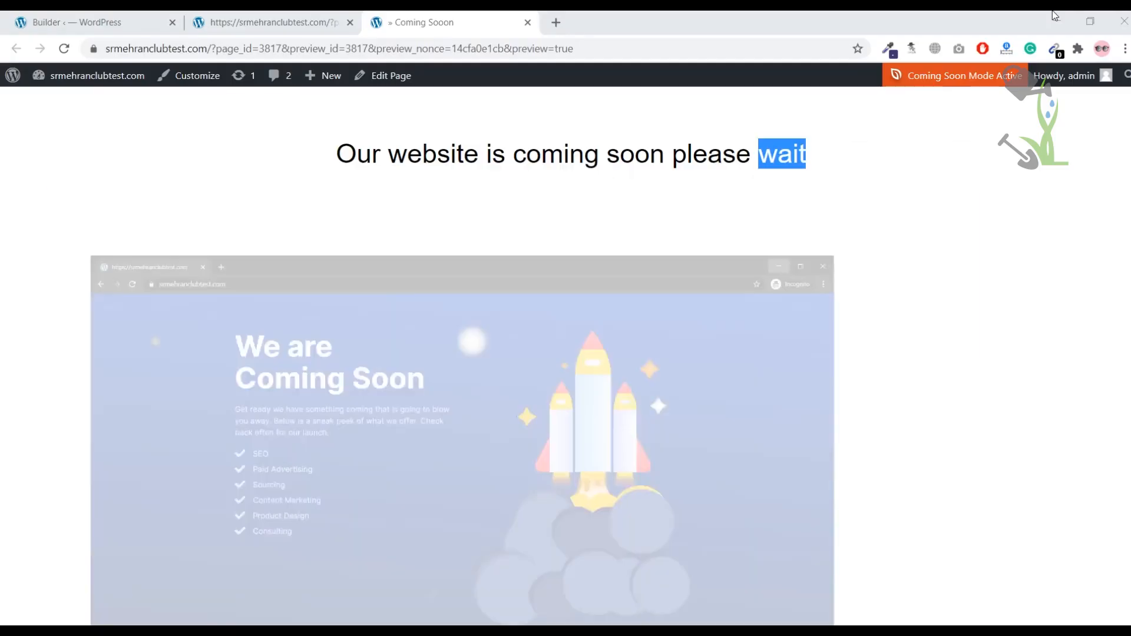
Step: Compare the plain Coming Sooon page with the rocket page preview, dismissing the publish notice in the builder
{"action": "left_click_drag", "start_coordinate": [272, 146], "coordinate": [813, 168]}
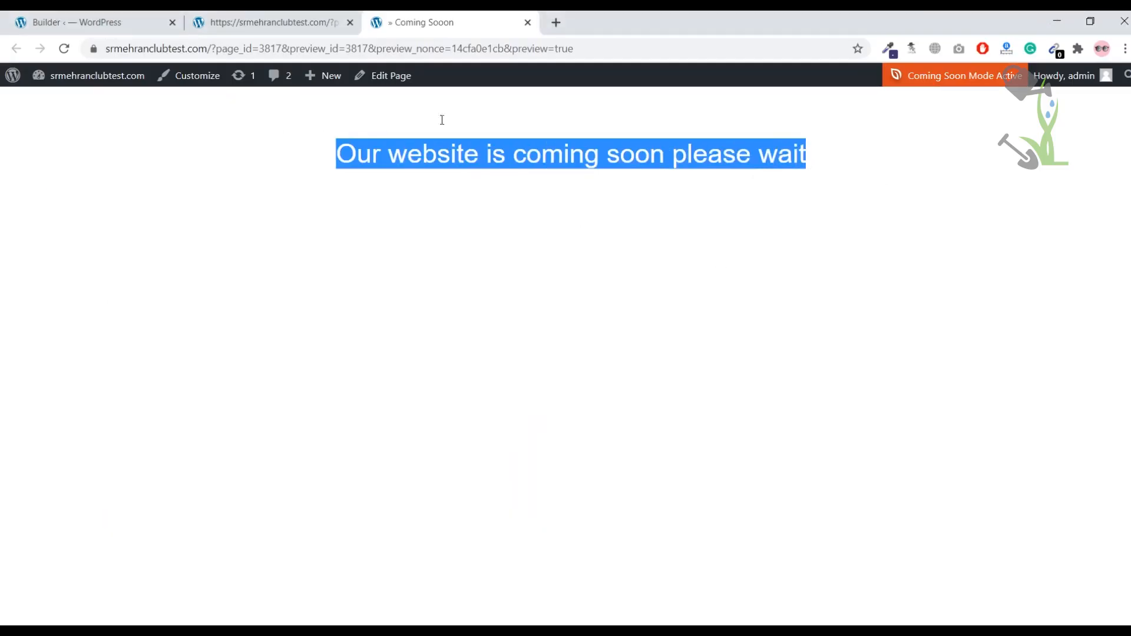
{"action": "left_click", "coordinate": [265, 18]}
{"action": "left_click", "coordinate": [89, 21]}
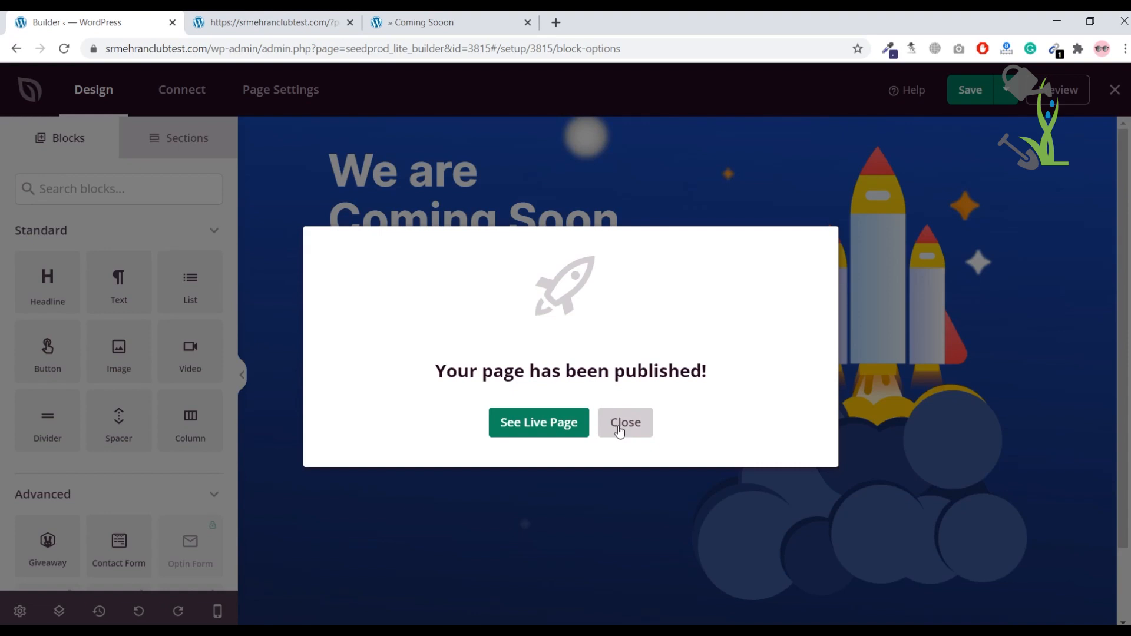
{"action": "left_click", "coordinate": [619, 430]}
{"action": "left_click", "coordinate": [323, 16]}
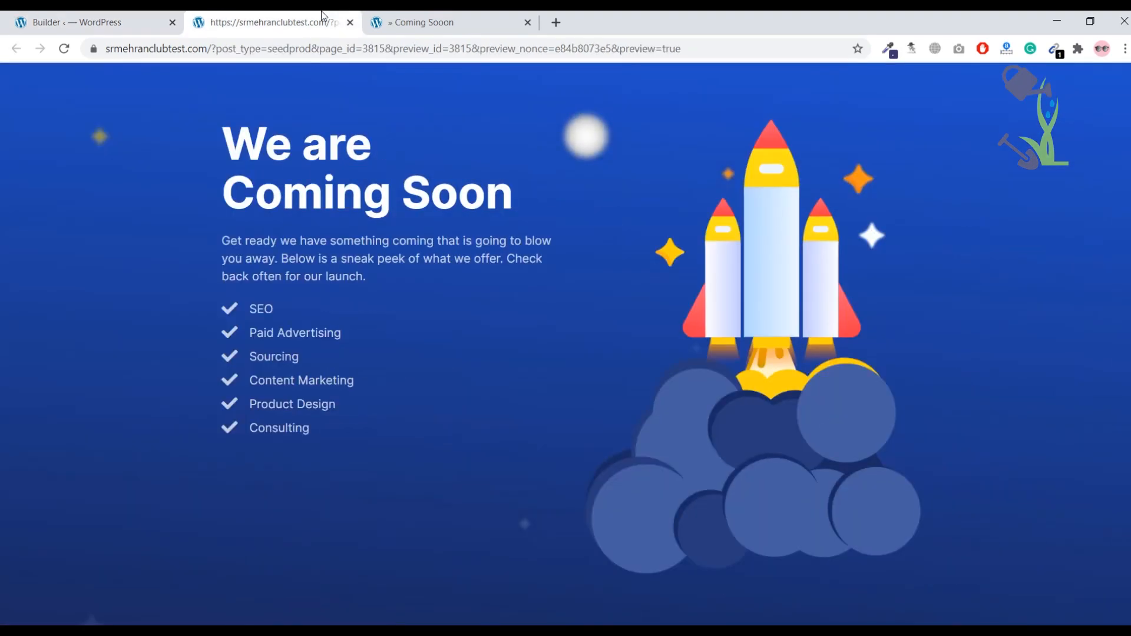